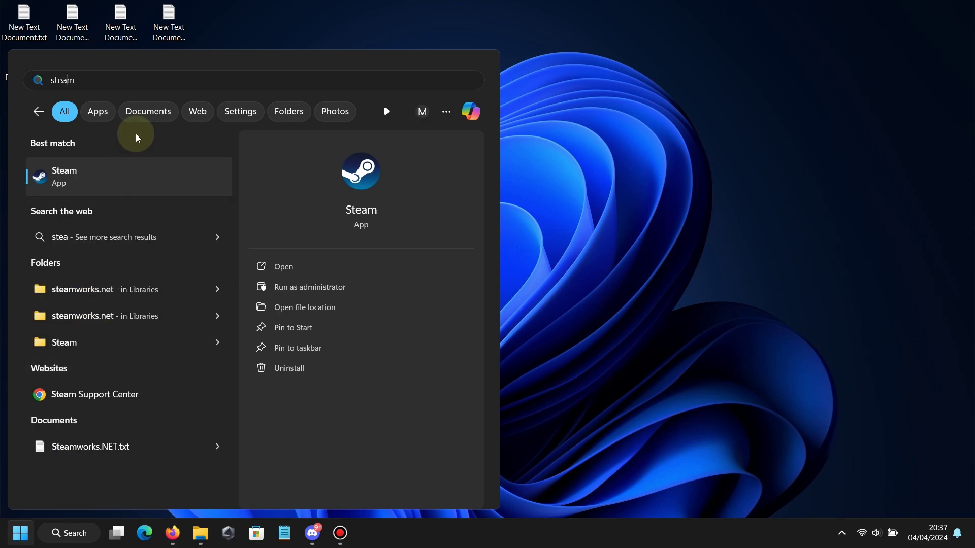
Step: Launch Steam from the system search results and return to the desktop
{"action": "left_click", "coordinate": [124, 178]}
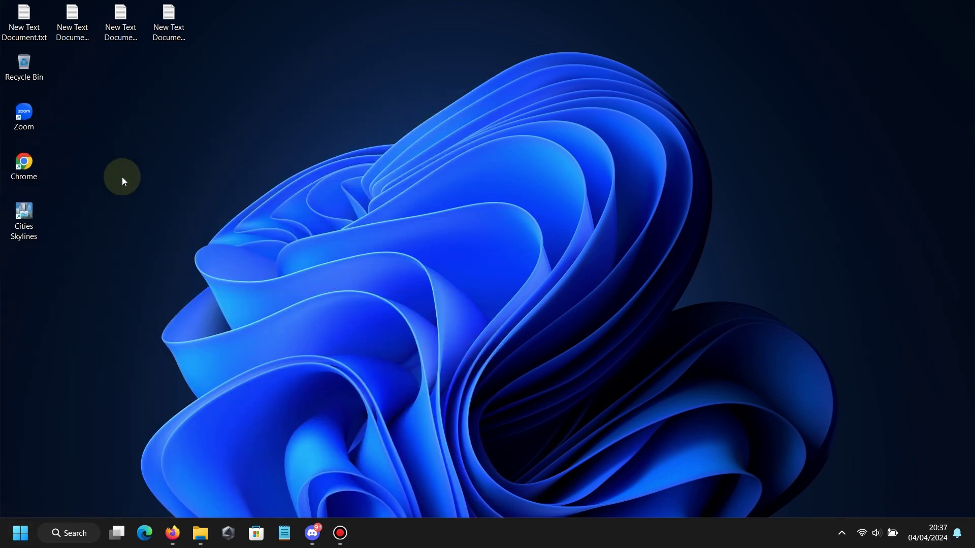
{"action": "right_click", "coordinate": [406, 318]}
{"action": "left_click", "coordinate": [457, 192]}
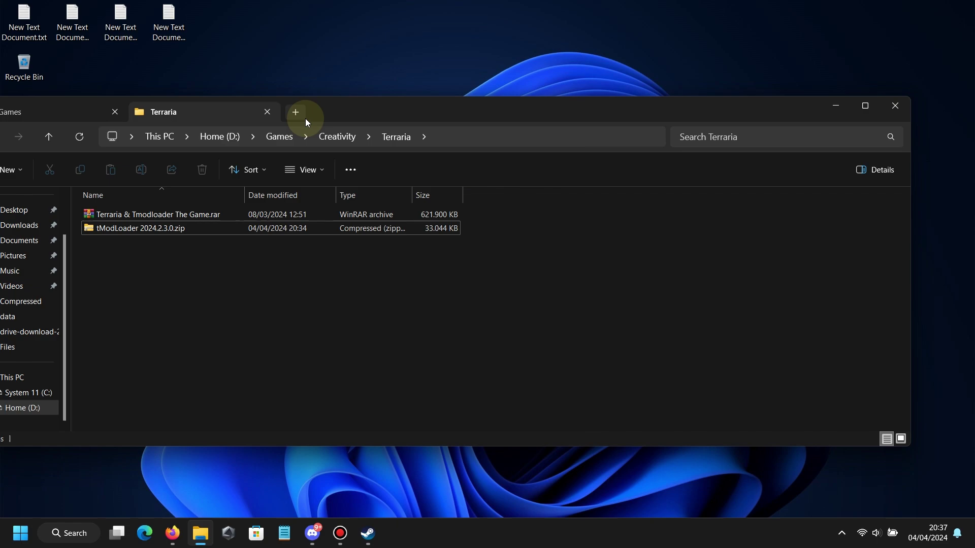
Step: Extract Terraria & Tmodloader The Game.rar into its own subfolder inside the Terraria folder using WinRAR
{"action": "left_click_drag", "start_coordinate": [306, 118], "coordinate": [489, 134]}
{"action": "left_click_drag", "start_coordinate": [555, 325], "coordinate": [313, 228]}
{"action": "left_click_drag", "start_coordinate": [352, 333], "coordinate": [224, 245]}
{"action": "left_click", "coordinate": [219, 283]}
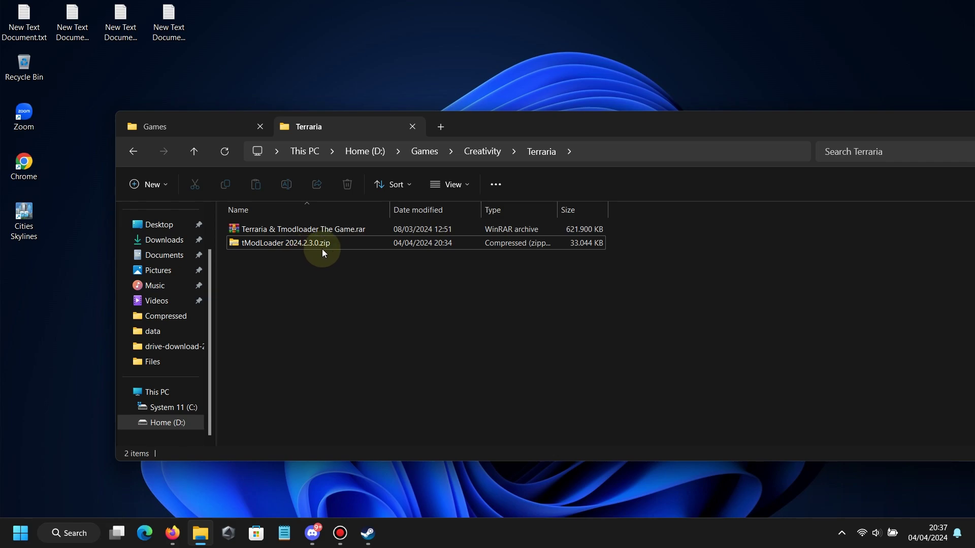
{"action": "right_click", "coordinate": [348, 232]}
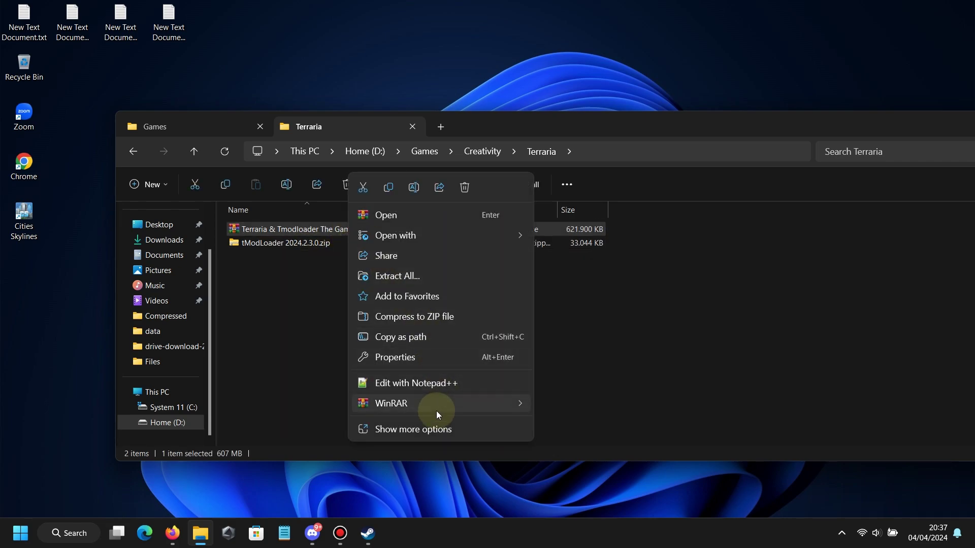
{"action": "mouse_move", "coordinate": [437, 406]}
{"action": "left_click", "coordinate": [702, 440]}
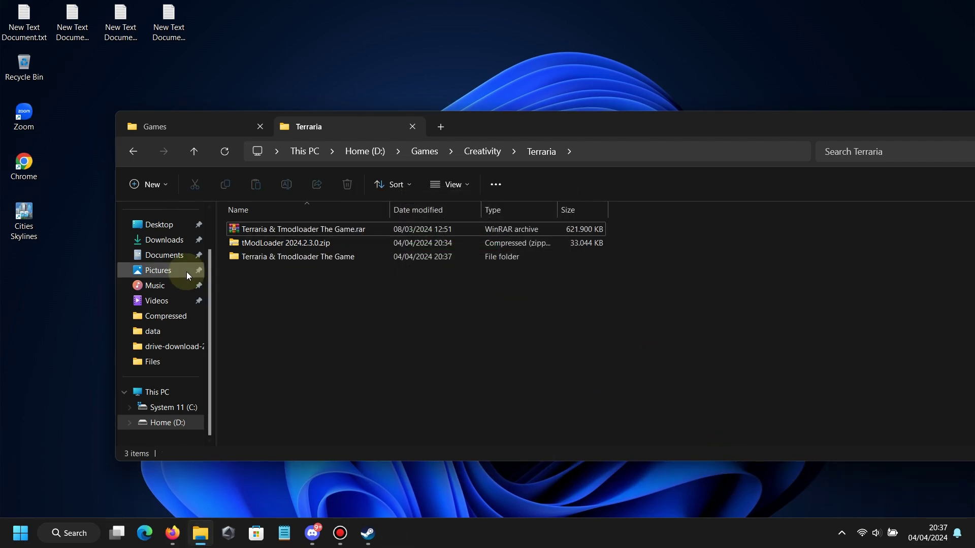
Step: Run Setup_Terraria_v1.4.4.9_v4 GOG Version.exe from the extracted folder in English, accept the EULA and show the installation options
{"action": "double_click", "coordinate": [341, 257]}
{"action": "double_click", "coordinate": [331, 234]}
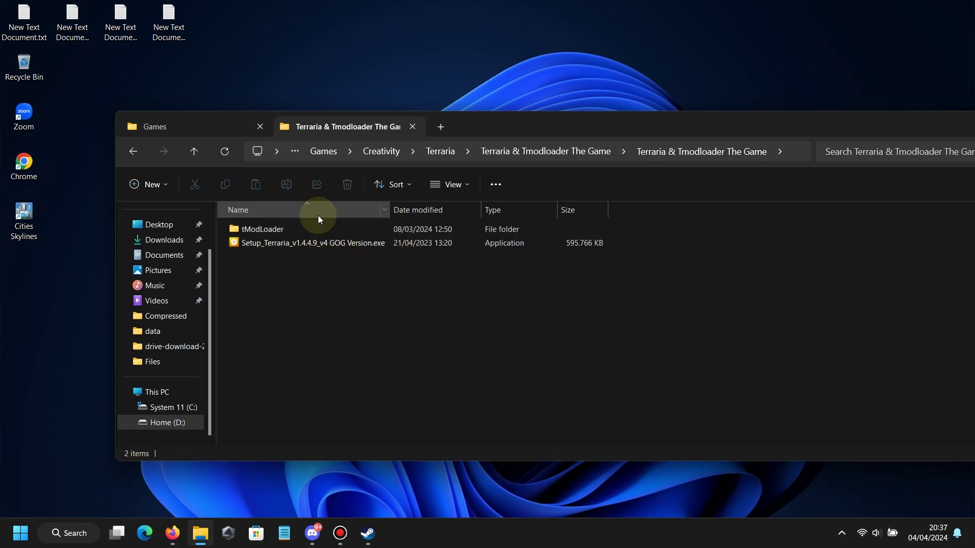
{"action": "double_click", "coordinate": [301, 243]}
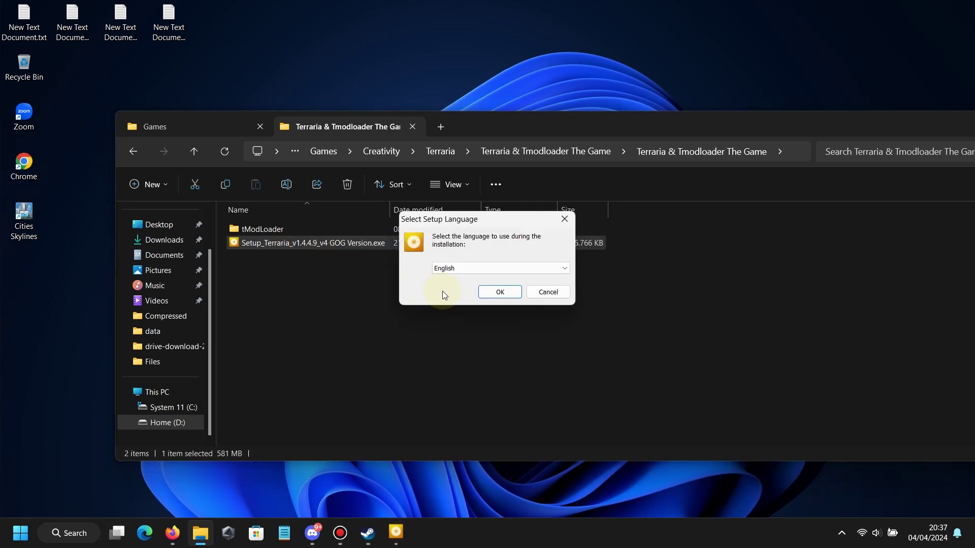
{"action": "left_click", "coordinate": [500, 292]}
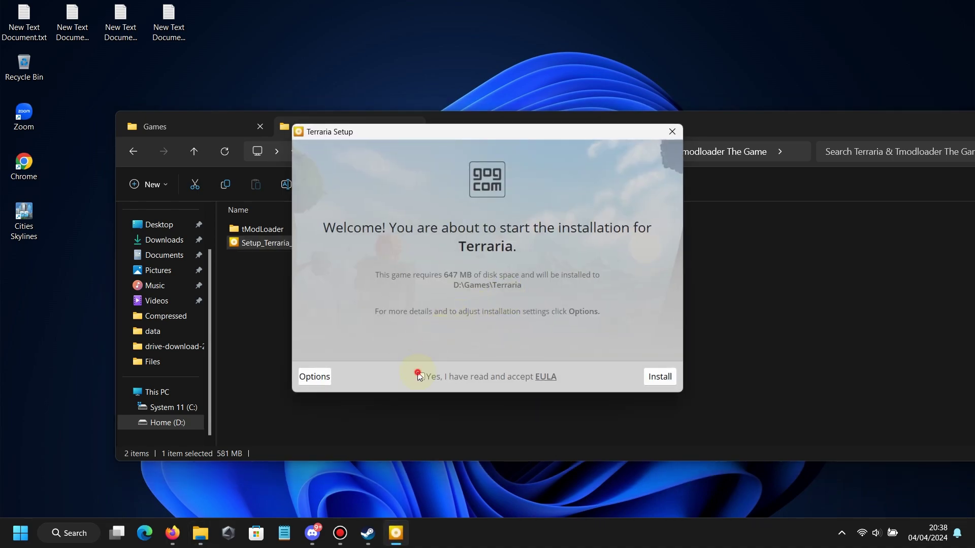
{"action": "left_click", "coordinate": [316, 376]}
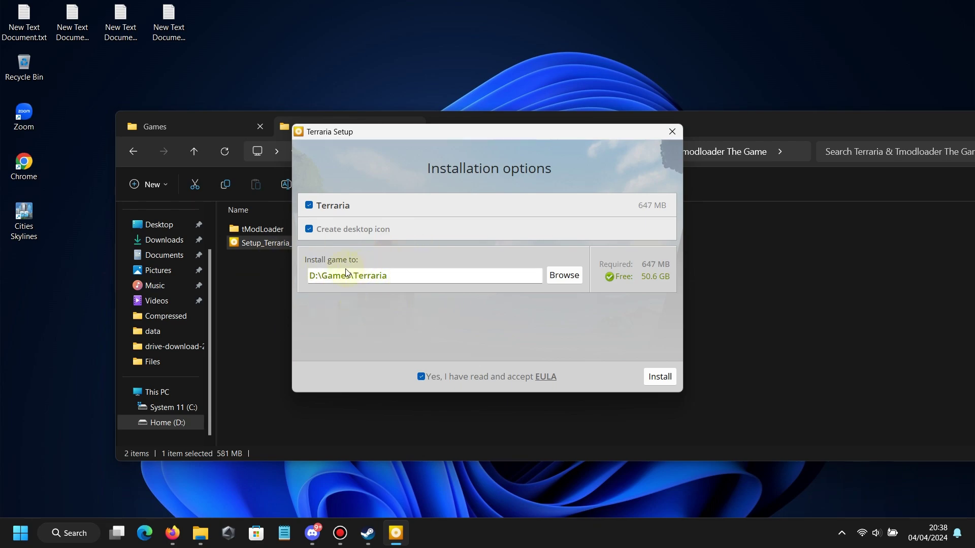
Step: Check the Games folder on System 11 (C:) in File Explorer, and return to the Terraria setup window
{"action": "left_click", "coordinate": [267, 298]}
{"action": "left_click", "coordinate": [170, 136]}
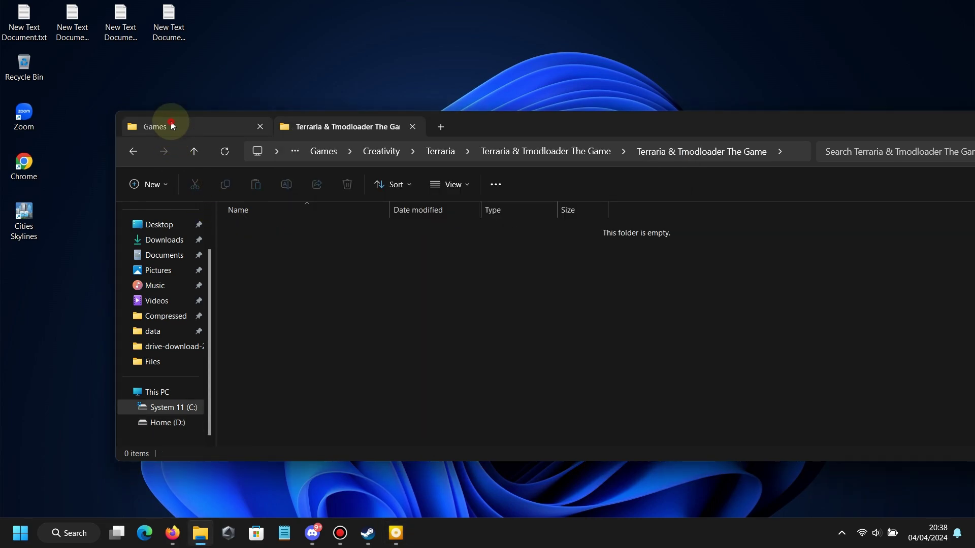
{"action": "left_click", "coordinate": [157, 399]}
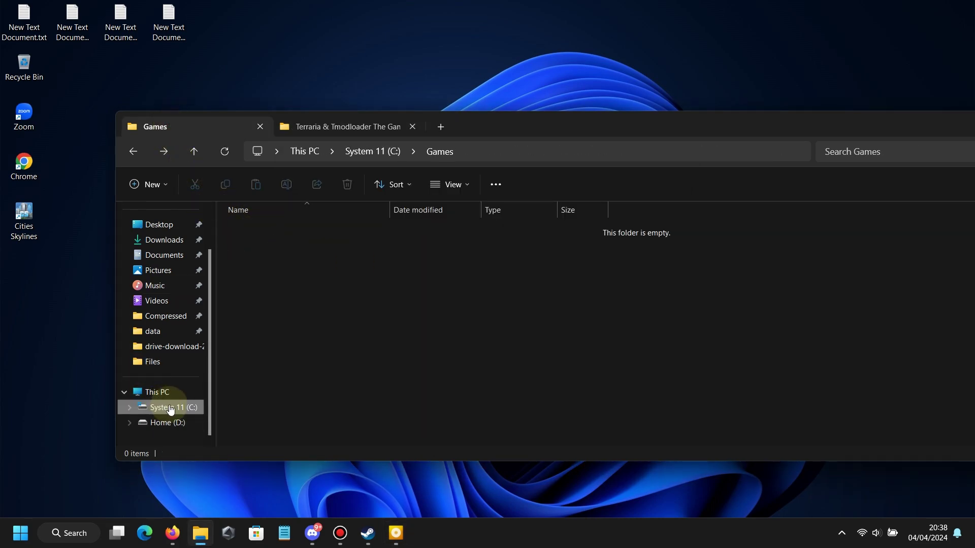
{"action": "left_click", "coordinate": [163, 408]}
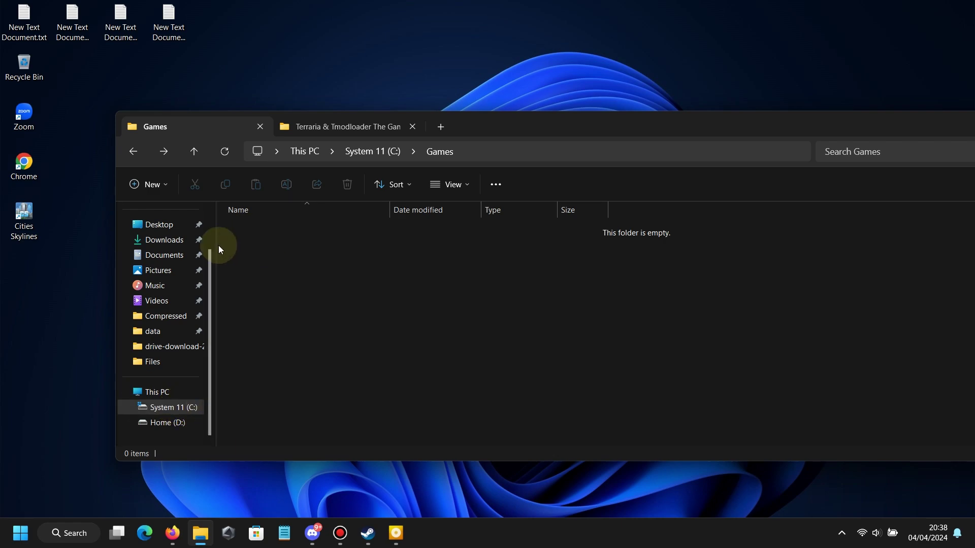
{"action": "left_click", "coordinate": [308, 128]}
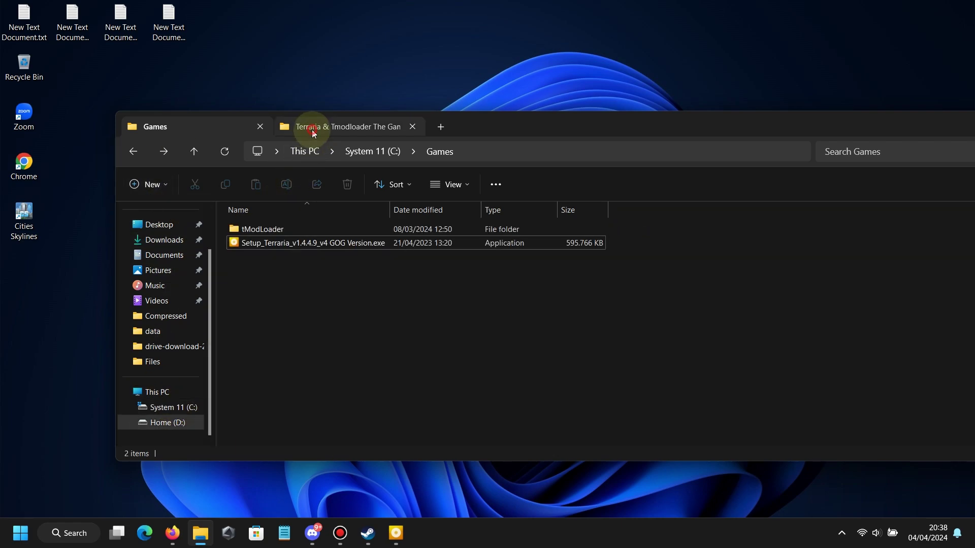
{"action": "left_click", "coordinate": [396, 534]}
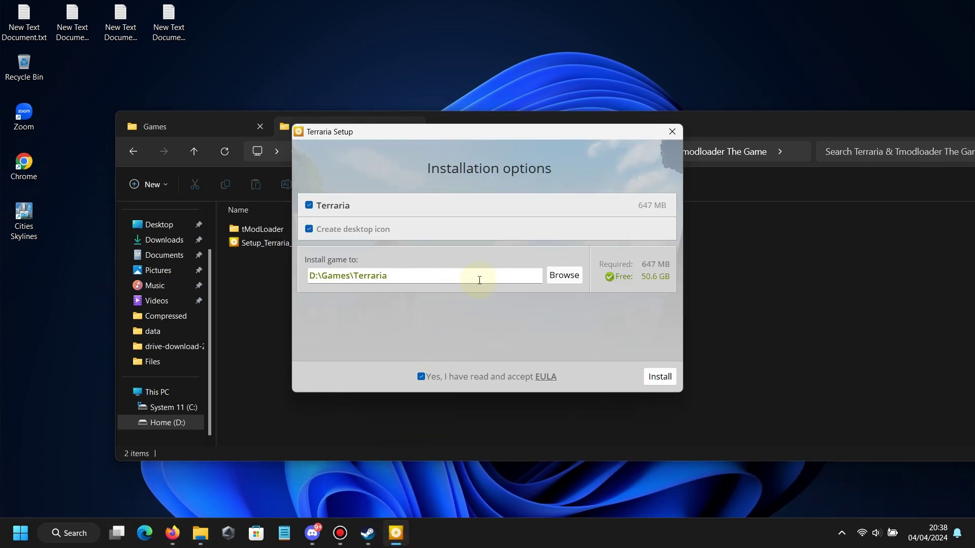
Step: Set the installation folder to C:\Games\Terraria, and install the game, exiting the setup once it finishes
{"action": "left_click", "coordinate": [558, 275]}
{"action": "scroll", "coordinate": [487, 274], "scroll_direction": "up", "scroll_amount": 2}
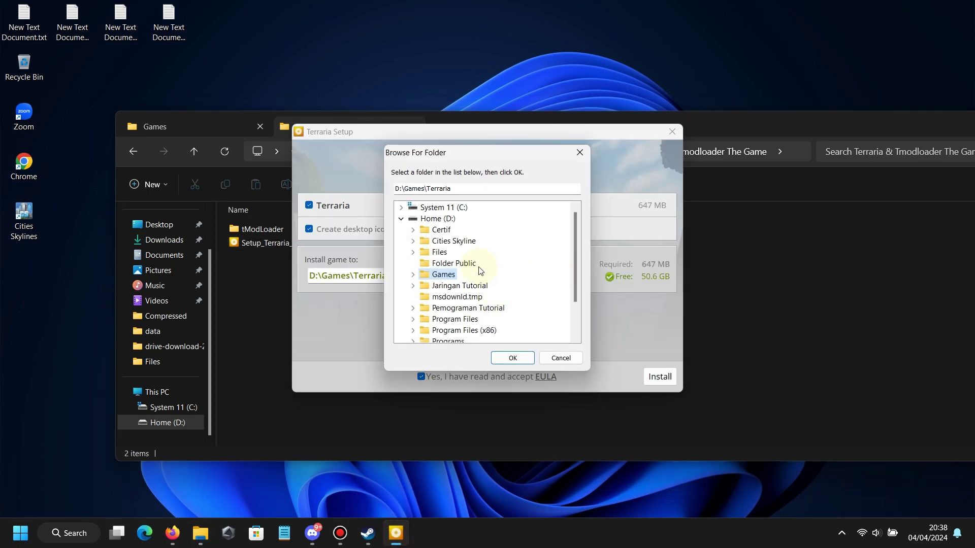
{"action": "left_click", "coordinate": [401, 207]}
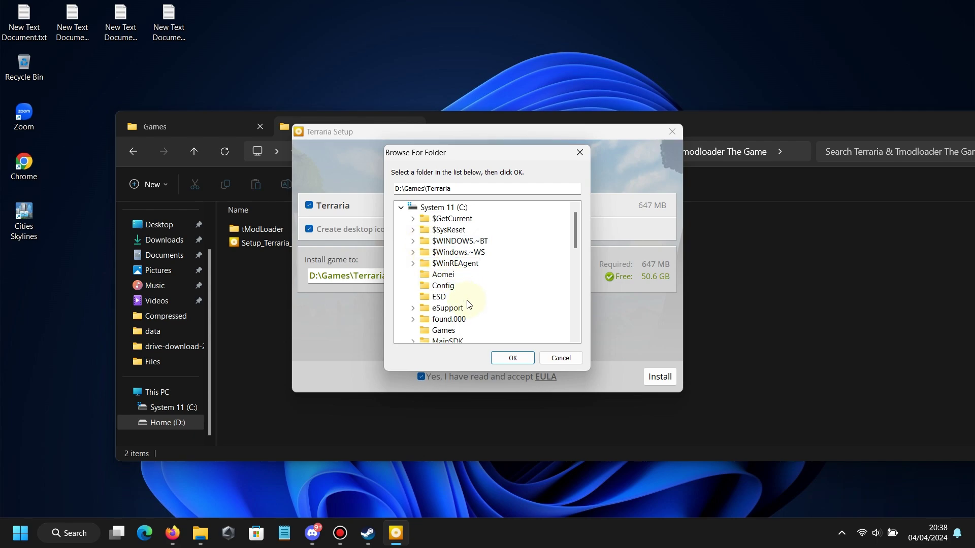
{"action": "left_click", "coordinate": [446, 331]}
{"action": "scroll", "coordinate": [447, 331], "scroll_direction": "down", "scroll_amount": 2}
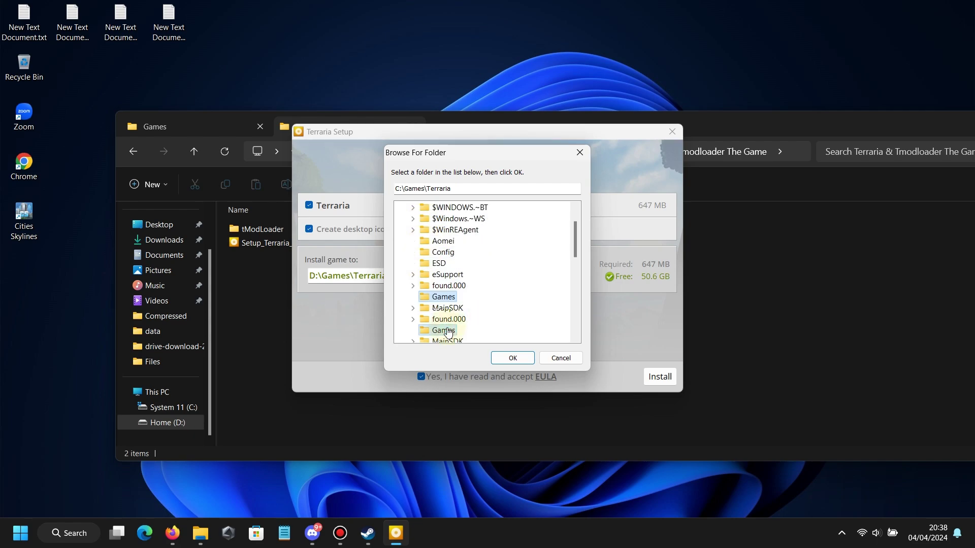
{"action": "left_click", "coordinate": [511, 358]}
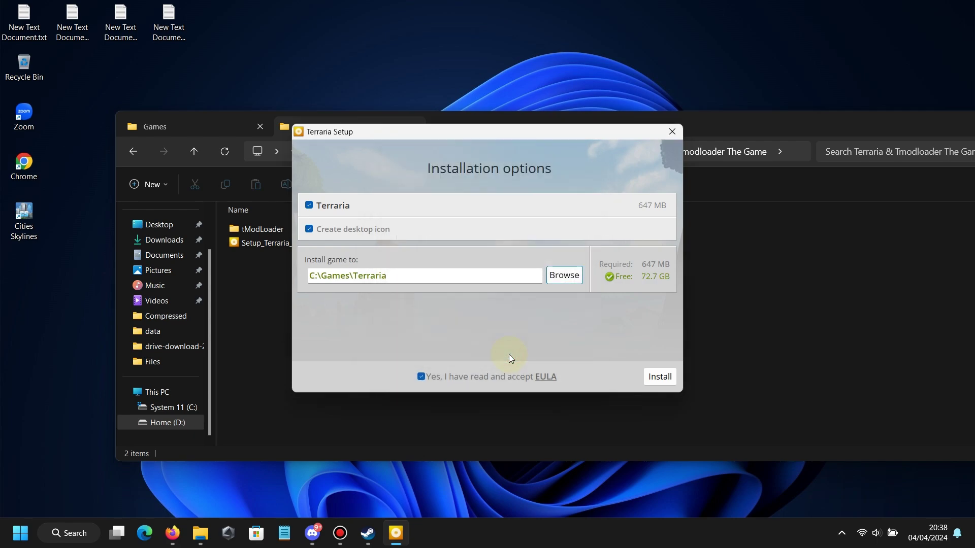
{"action": "left_click", "coordinate": [665, 385]}
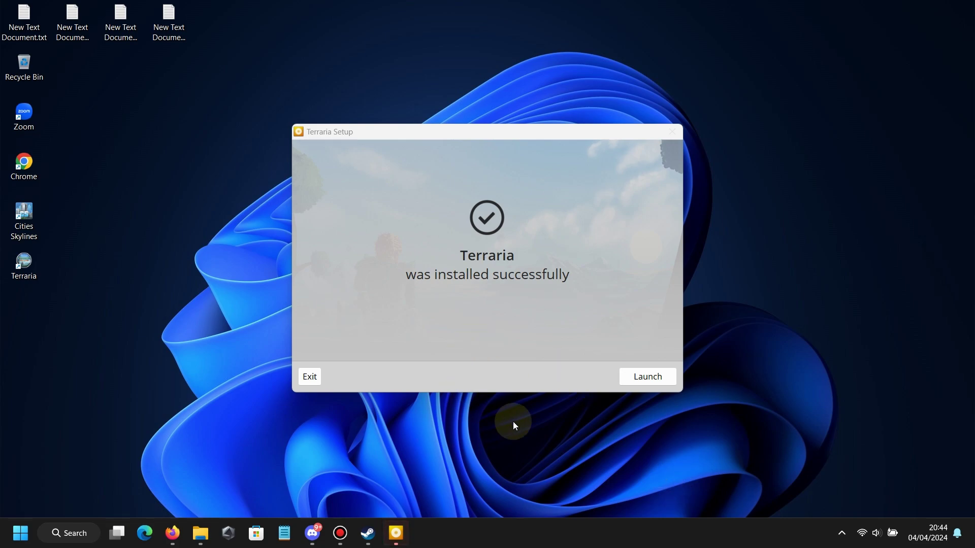
{"action": "left_click", "coordinate": [315, 378]}
Step: Examine the installed game files in C:\Games\Terraria, and go back to the Games folder
{"action": "mouse_move", "coordinate": [195, 545]}
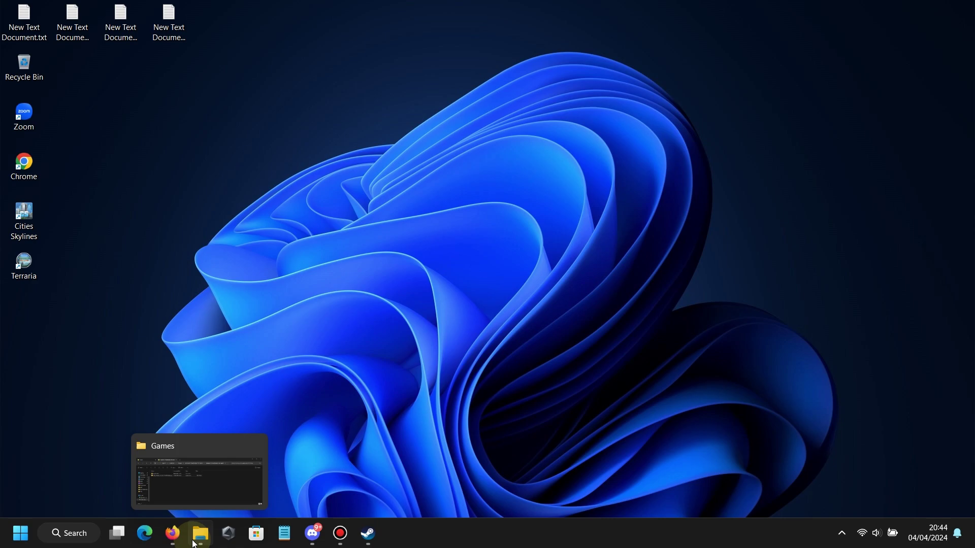
{"action": "left_click", "coordinate": [198, 490]}
{"action": "left_click_drag", "start_coordinate": [499, 117], "coordinate": [663, 110]}
{"action": "left_click", "coordinate": [207, 123]}
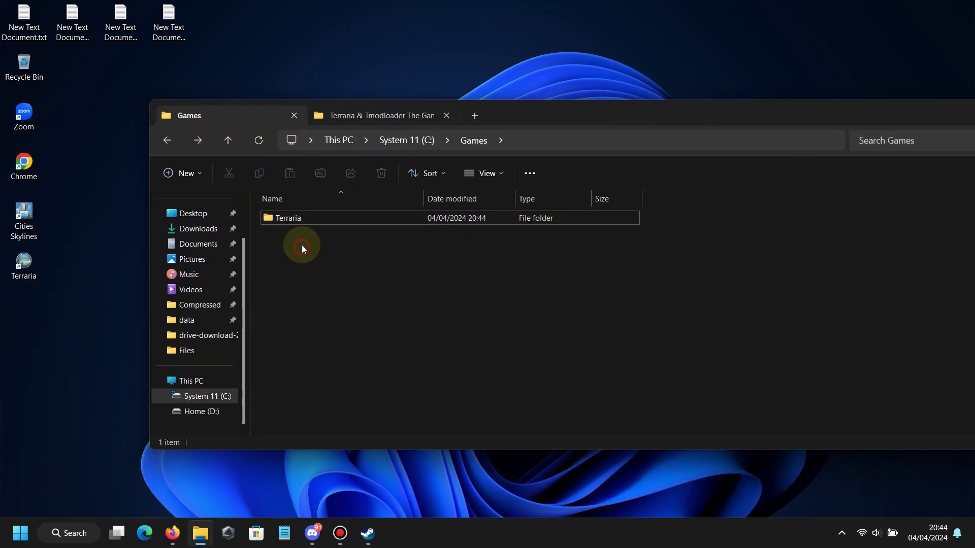
{"action": "double_click", "coordinate": [285, 218]}
{"action": "scroll", "coordinate": [349, 297], "scroll_direction": "down", "scroll_amount": 3}
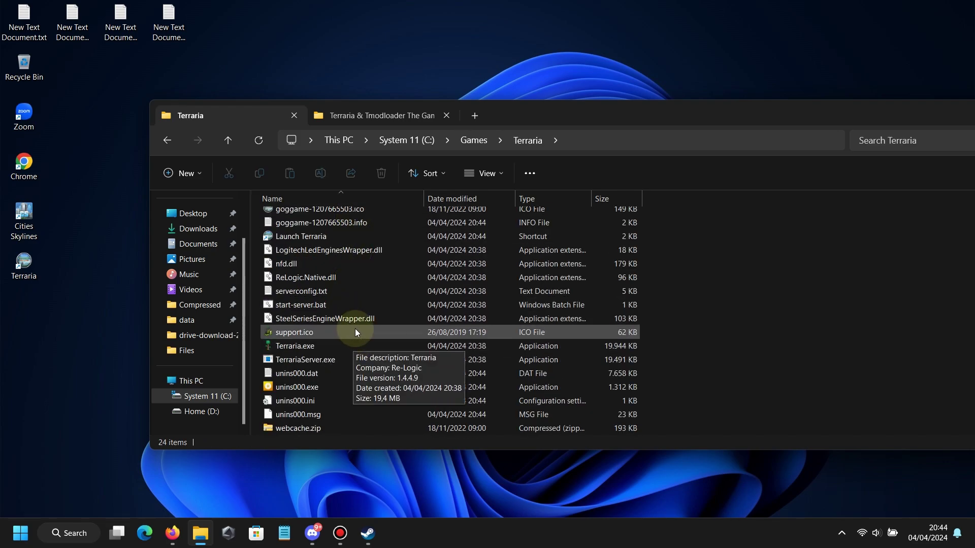
{"action": "scroll", "coordinate": [346, 385], "scroll_direction": "up", "scroll_amount": 3}
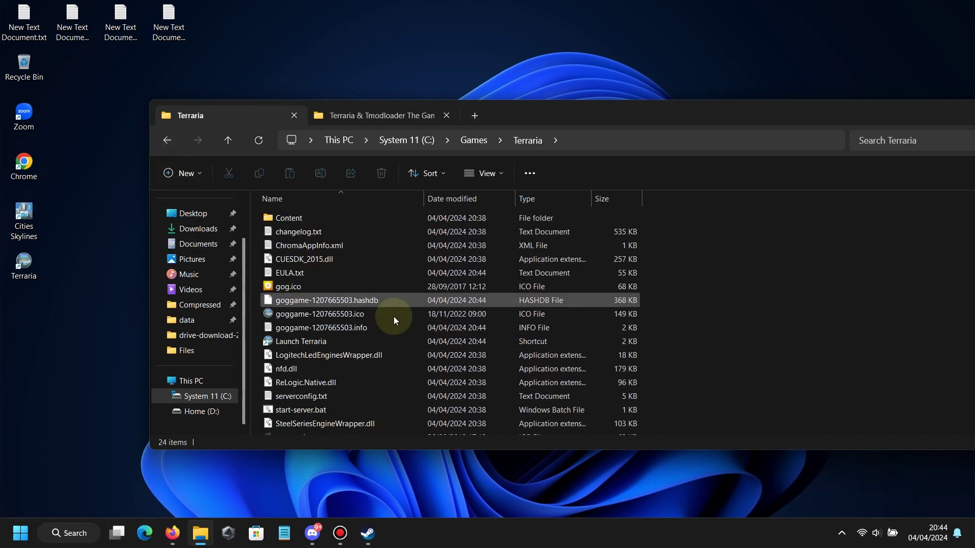
{"action": "scroll", "coordinate": [394, 316], "scroll_direction": "down", "scroll_amount": 3}
{"action": "left_click", "coordinate": [168, 140]}
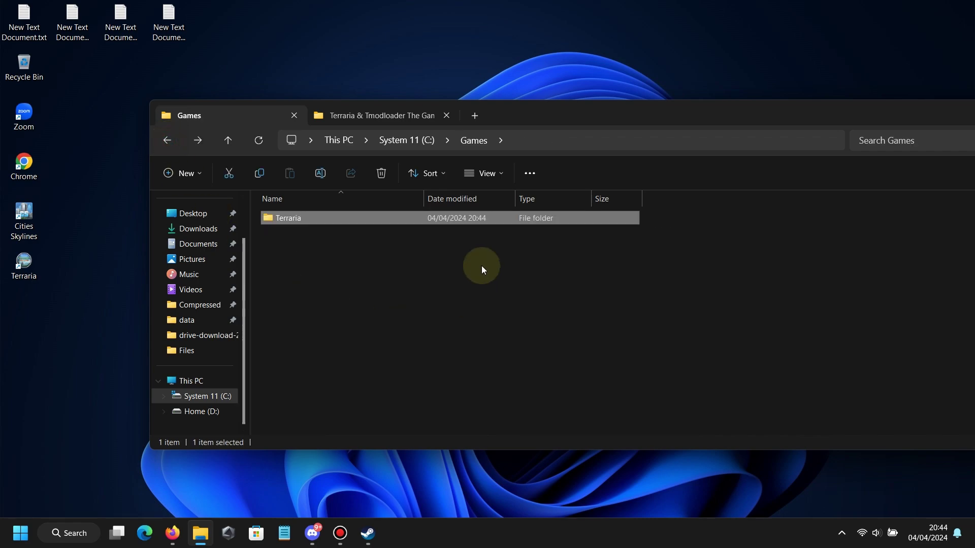
Step: Copy the tModLoader folder from the extracted archive into C:\Games beside the Terraria folder
{"action": "left_click", "coordinate": [412, 117]}
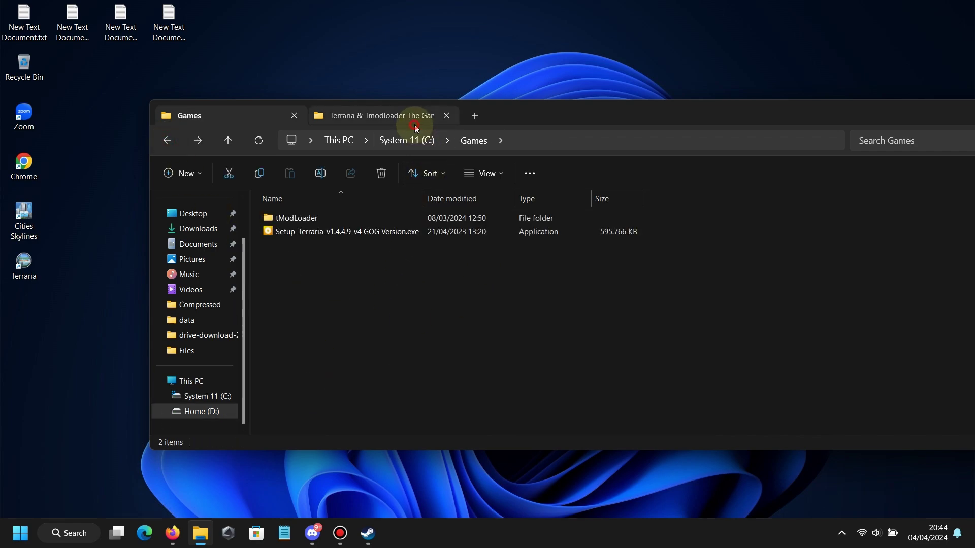
{"action": "left_click", "coordinate": [360, 222]}
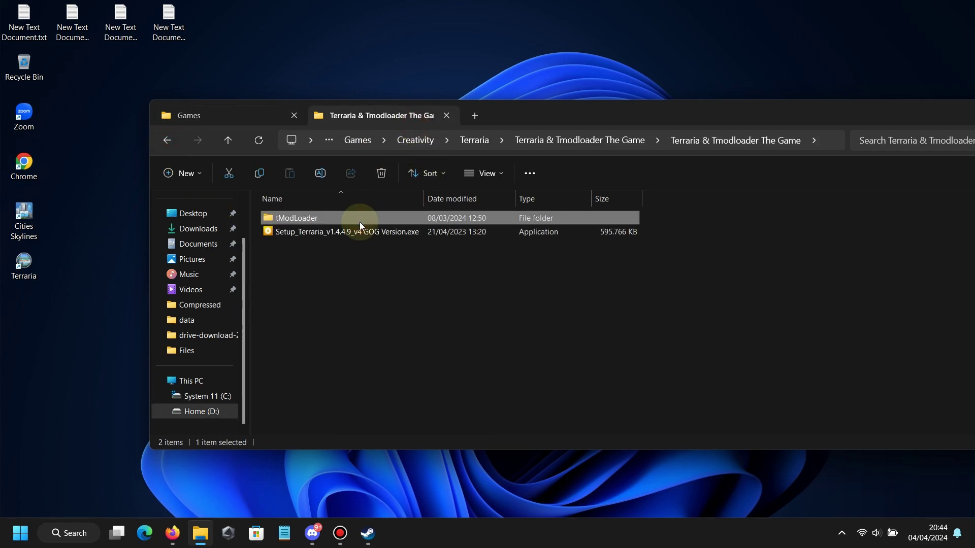
{"action": "key", "text": "ctrl+c"}
{"action": "left_click", "coordinate": [246, 117]}
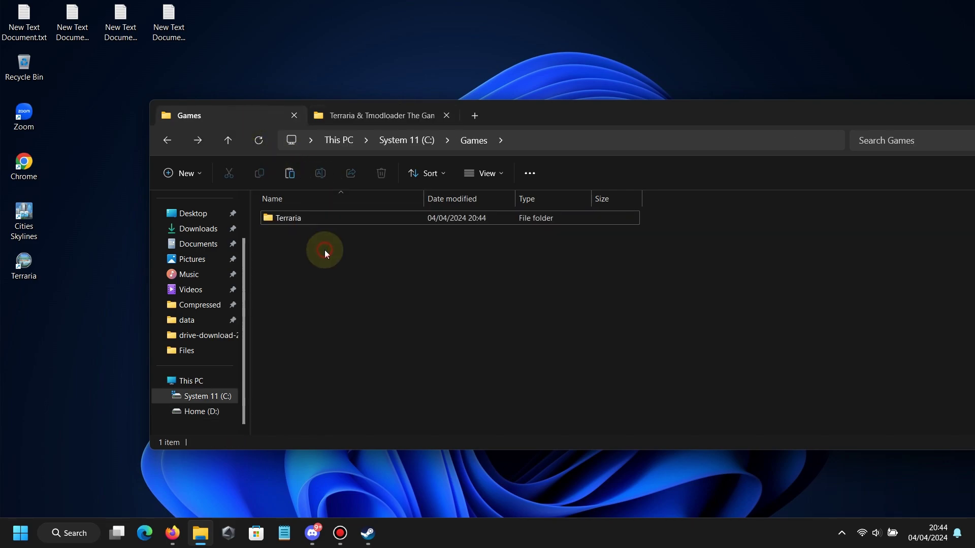
{"action": "key", "text": "ctrl+v"}
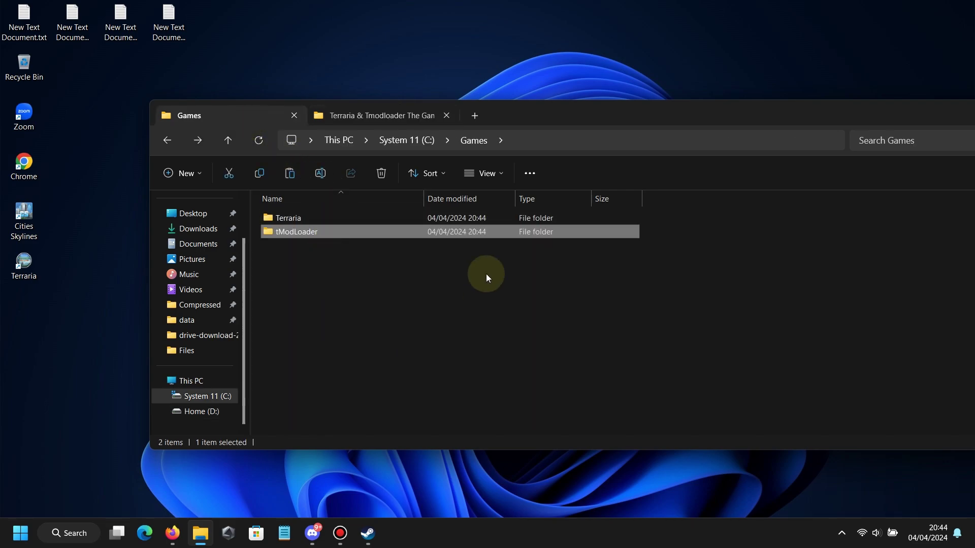
Step: Run start-tModLoader.bat from the C:\Games\tModLoader folder
{"action": "double_click", "coordinate": [294, 218]}
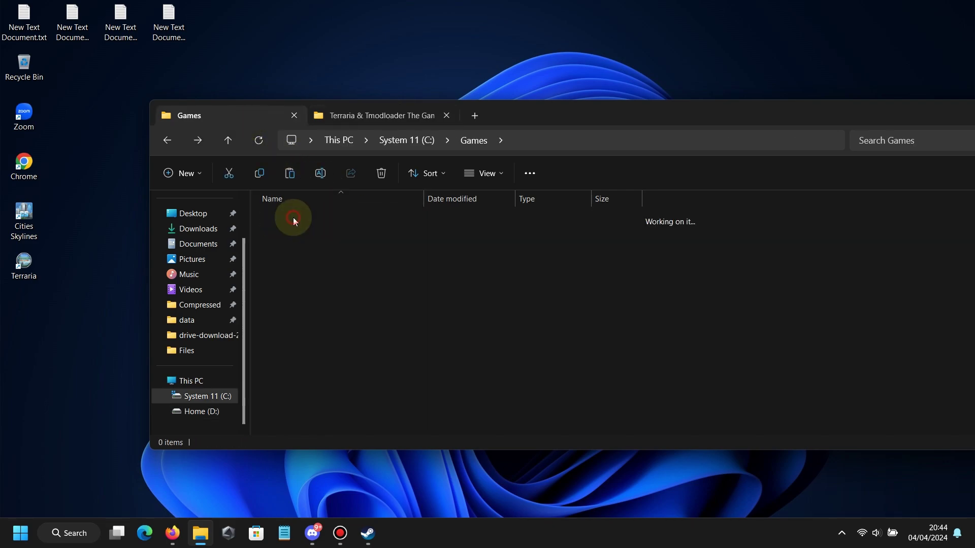
{"action": "left_click", "coordinate": [168, 142]}
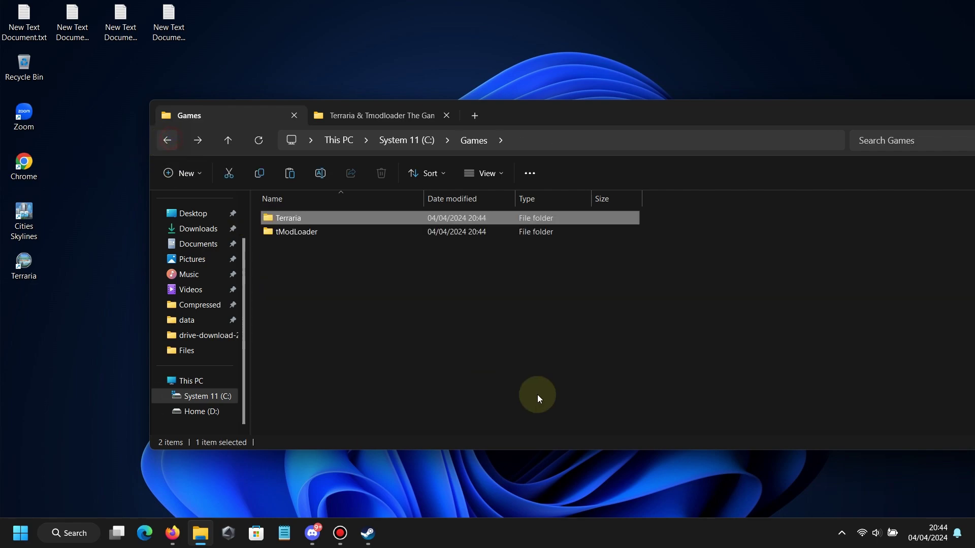
{"action": "left_click", "coordinate": [330, 284]}
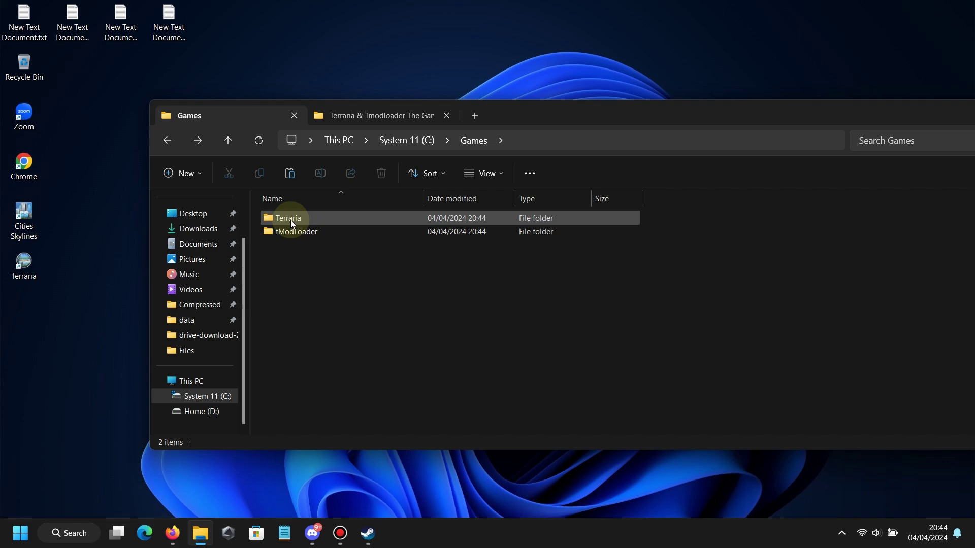
{"action": "double_click", "coordinate": [291, 239]}
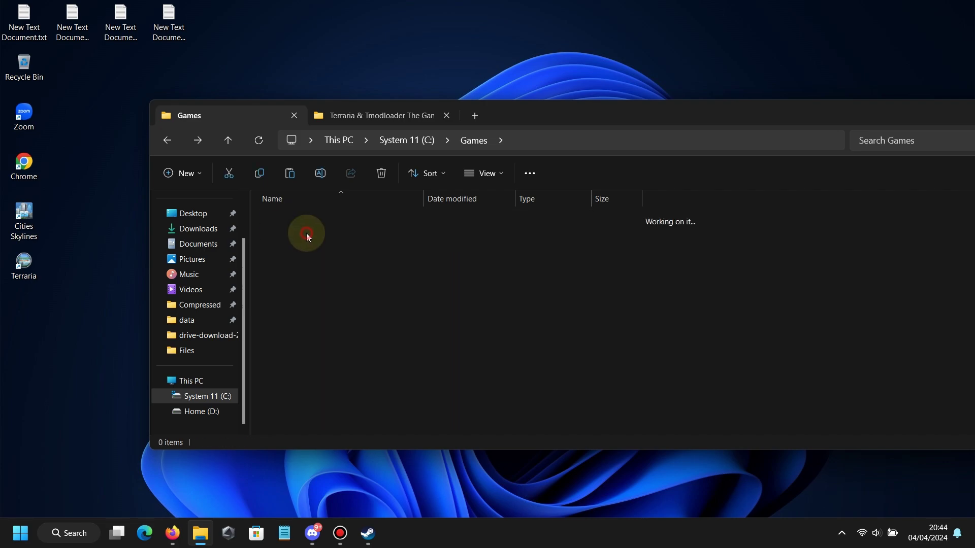
{"action": "scroll", "coordinate": [351, 276], "scroll_direction": "down", "scroll_amount": 1}
{"action": "scroll", "coordinate": [361, 294], "scroll_direction": "up", "scroll_amount": 1}
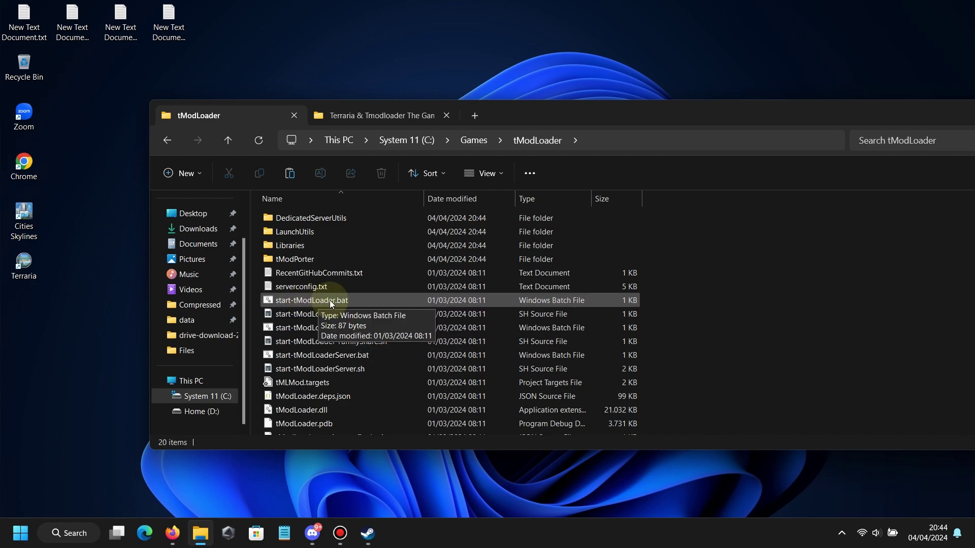
{"action": "double_click", "coordinate": [345, 302]}
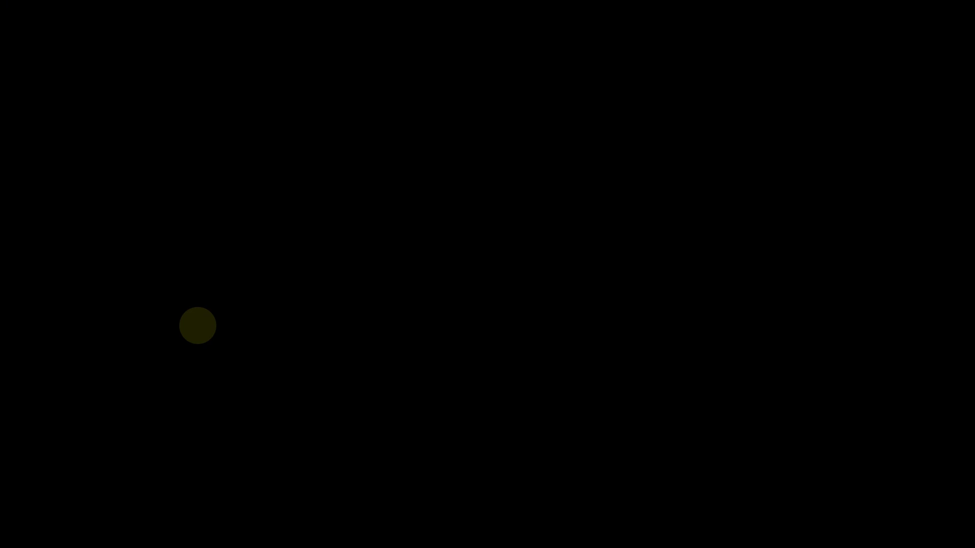
{"action": "key", "text": "XF86AudioLowerVolume"}
{"action": "key", "text": "XF86AudioRaiseVolume"}
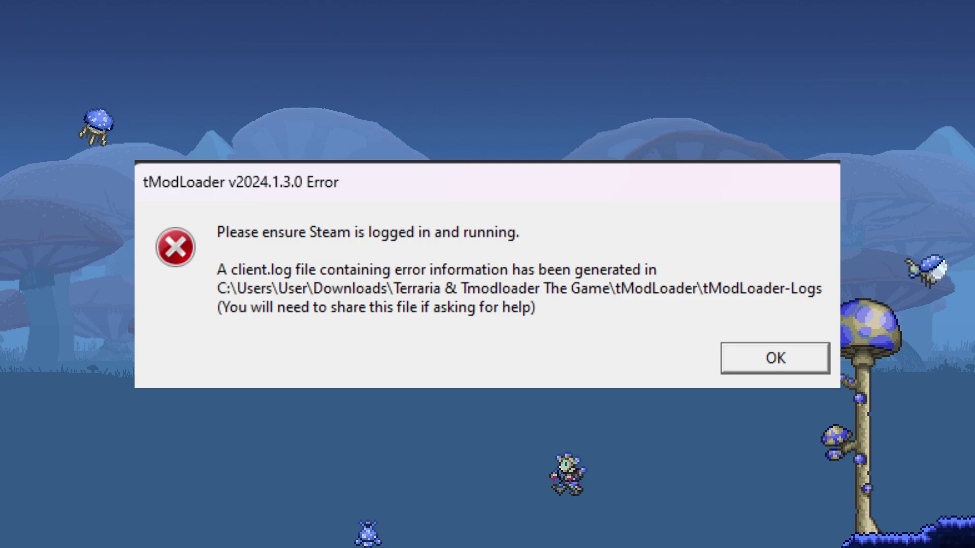
Step: Lower the system volume to 16
{"action": "key", "text": "XF86AudioLowerVolume"}
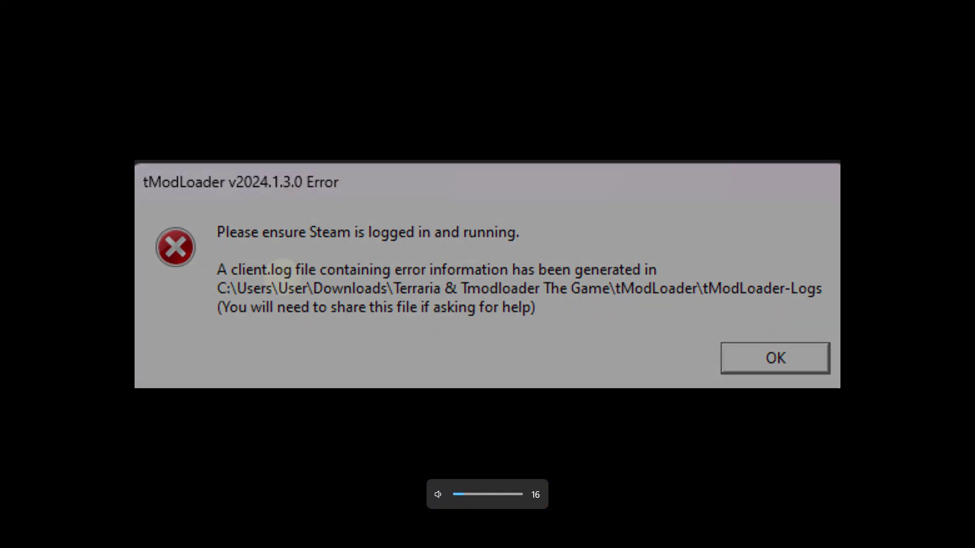
{"action": "key", "text": "Return"}
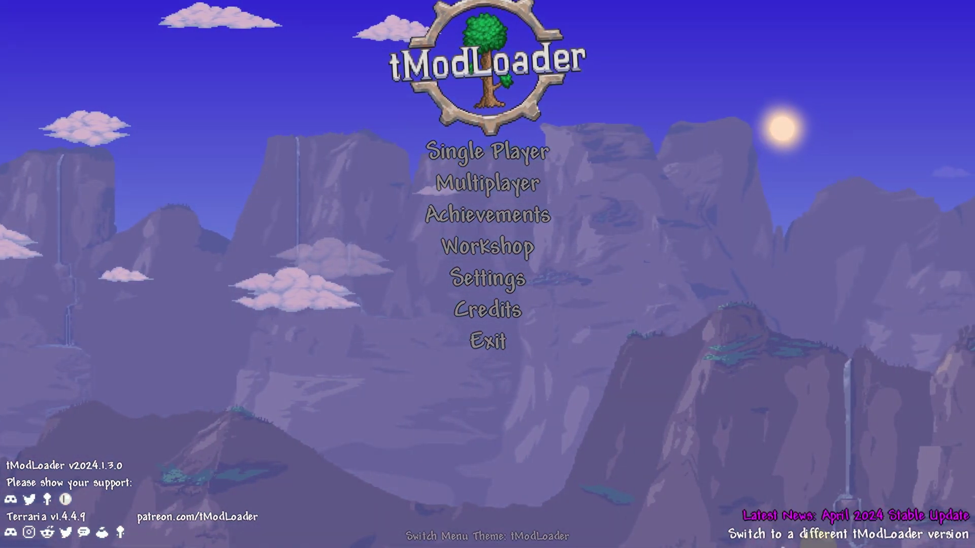
Step: Open the Workshop's mod download browser and examine which listed mods require a newer tModLoader version
{"action": "left_click", "coordinate": [495, 260]}
{"action": "left_click", "coordinate": [473, 257]}
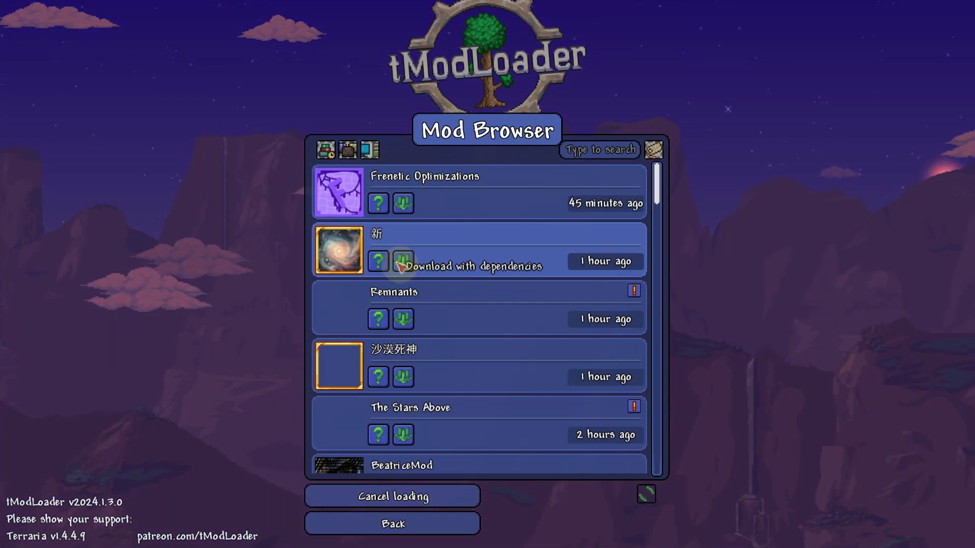
{"action": "scroll", "coordinate": [457, 348], "scroll_direction": "down", "scroll_amount": 10}
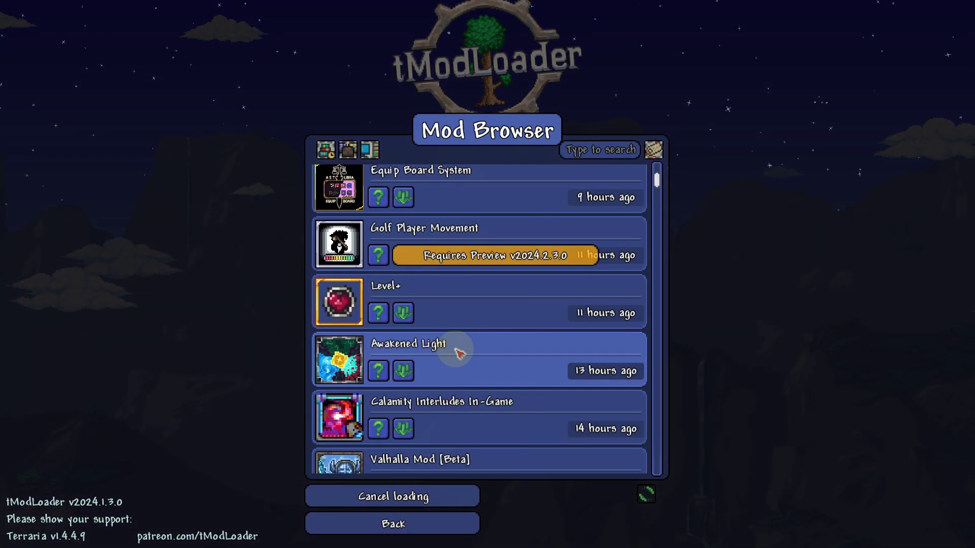
{"action": "scroll", "coordinate": [459, 353], "scroll_direction": "up", "scroll_amount": 8}
{"action": "scroll", "coordinate": [457, 348], "scroll_direction": "down", "scroll_amount": 4}
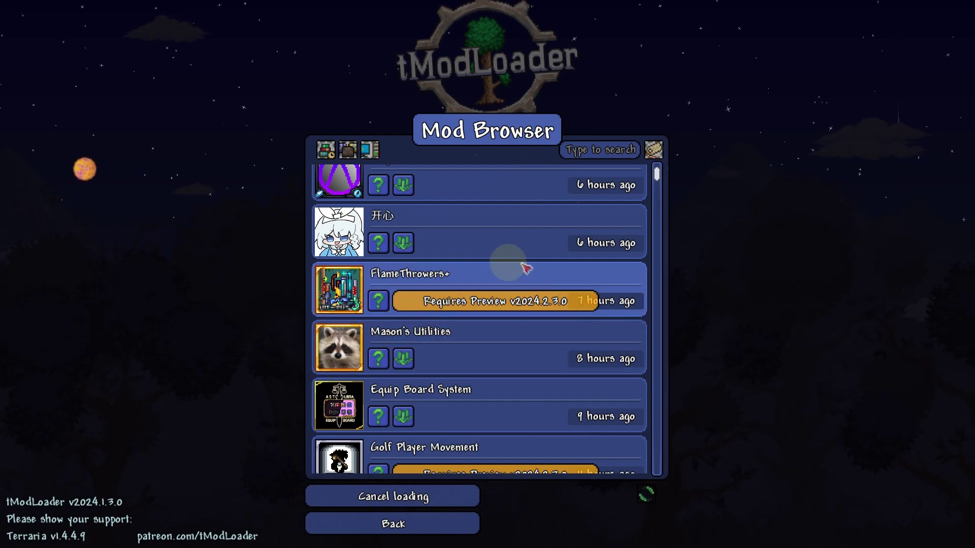
{"action": "scroll", "coordinate": [513, 244], "scroll_direction": "up", "scroll_amount": 6}
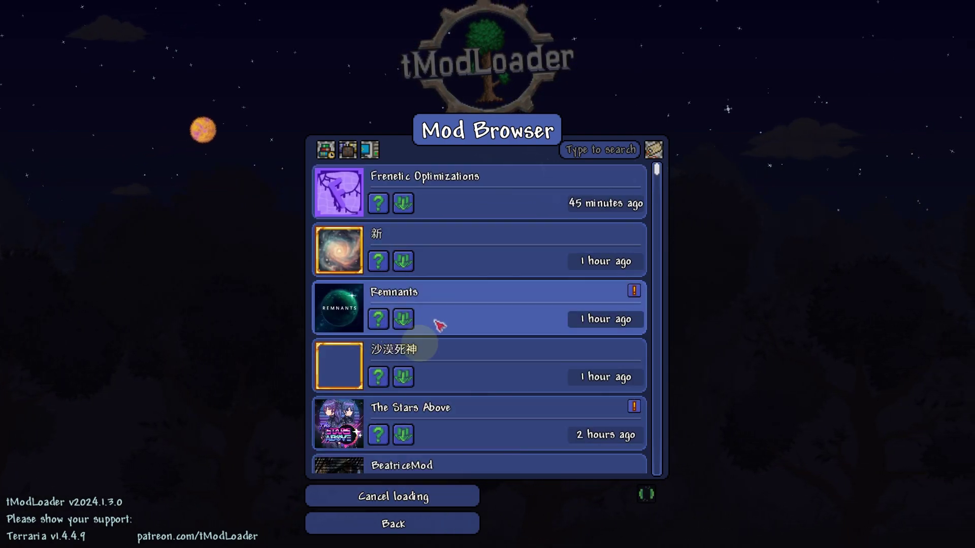
Step: Leave the mod browser and the Workshop Hub, and exit tModLoader
{"action": "left_click", "coordinate": [396, 525]}
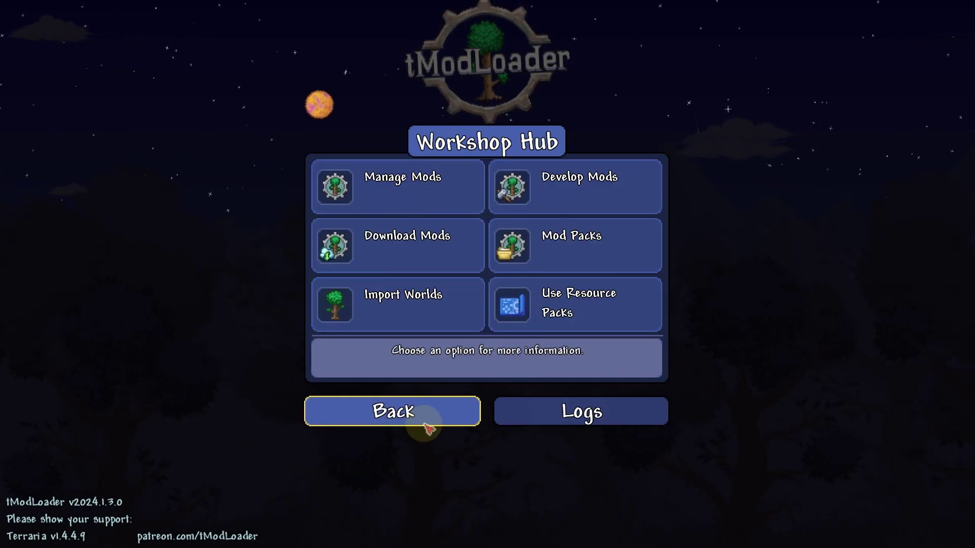
{"action": "left_click", "coordinate": [428, 428]}
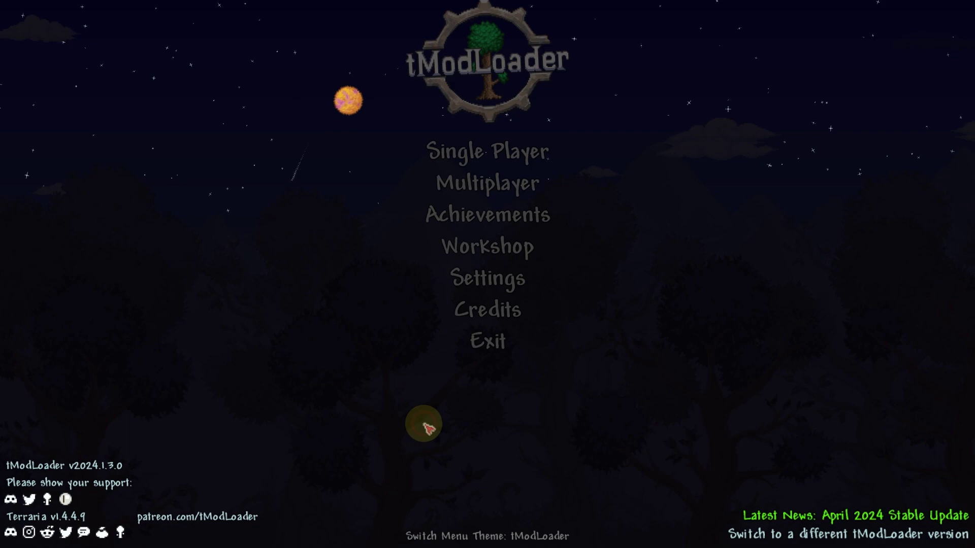
{"action": "left_click", "coordinate": [487, 351]}
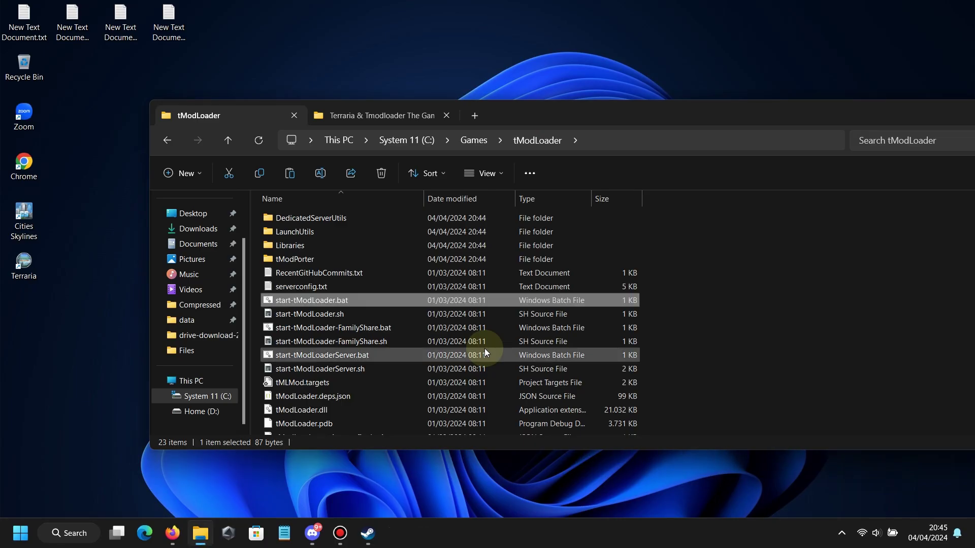
Step: Extract tModLoader 2024.2.3.0.zip from the downloaded Terraria folder on drive D into its own folder
{"action": "left_click", "coordinate": [349, 121]}
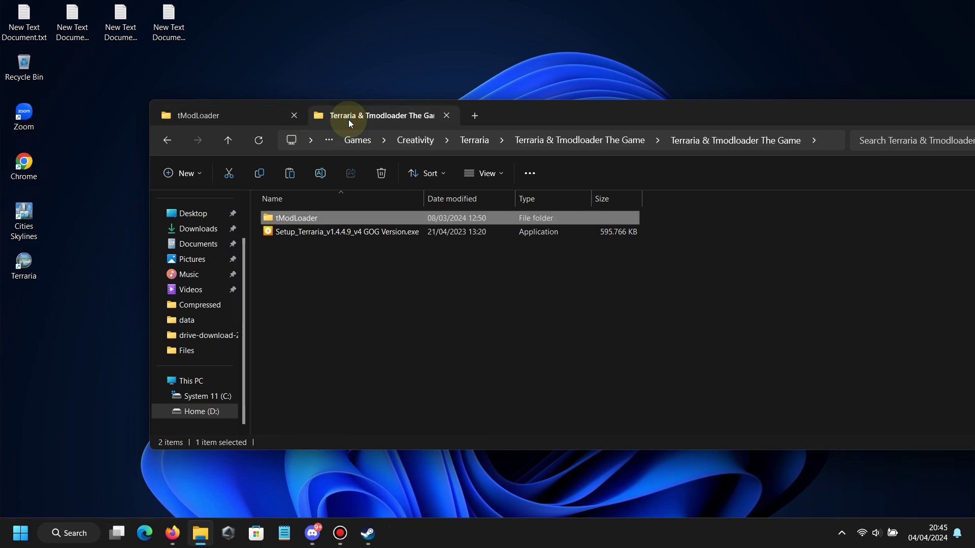
{"action": "left_click", "coordinate": [162, 141]}
{"action": "left_click", "coordinate": [163, 141]}
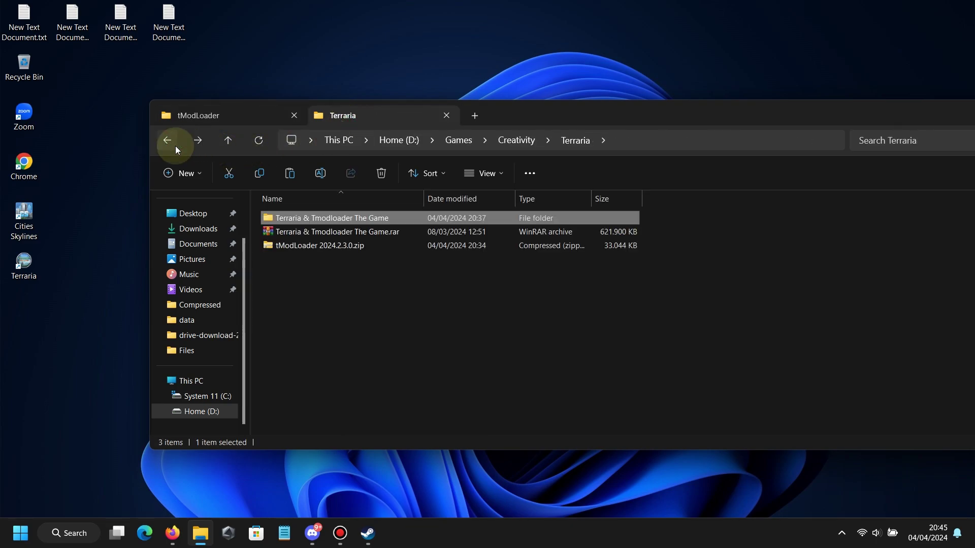
{"action": "left_click", "coordinate": [310, 248]}
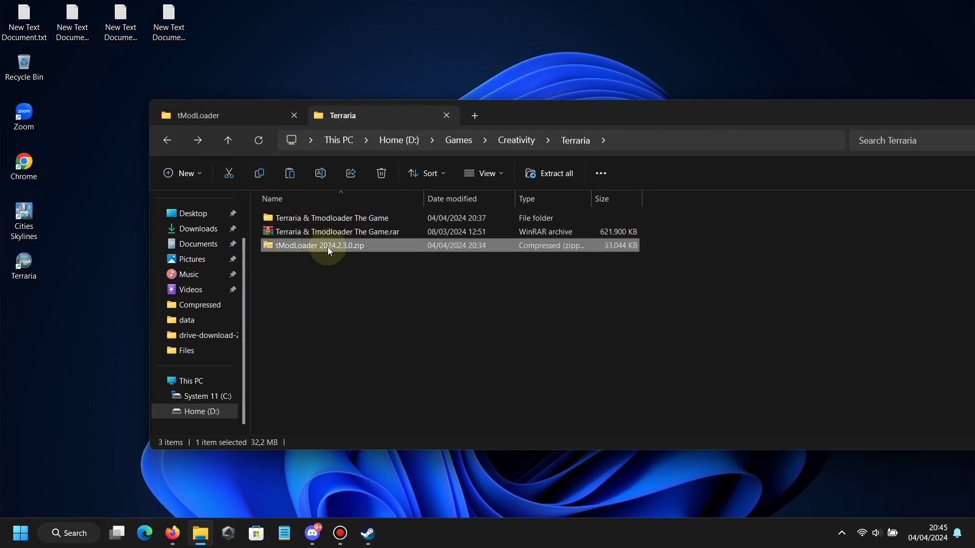
{"action": "right_click", "coordinate": [328, 247]}
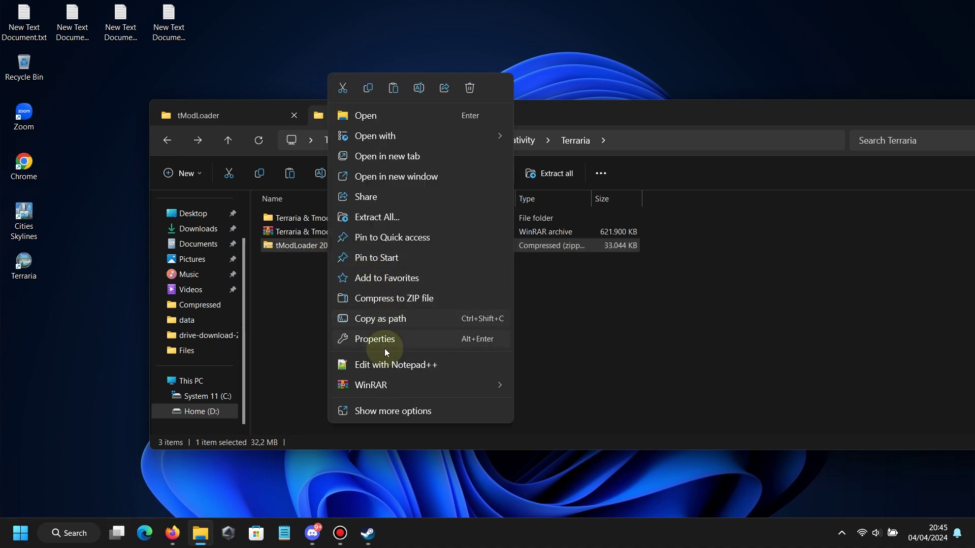
{"action": "left_click", "coordinate": [378, 387]}
{"action": "left_click", "coordinate": [592, 425]}
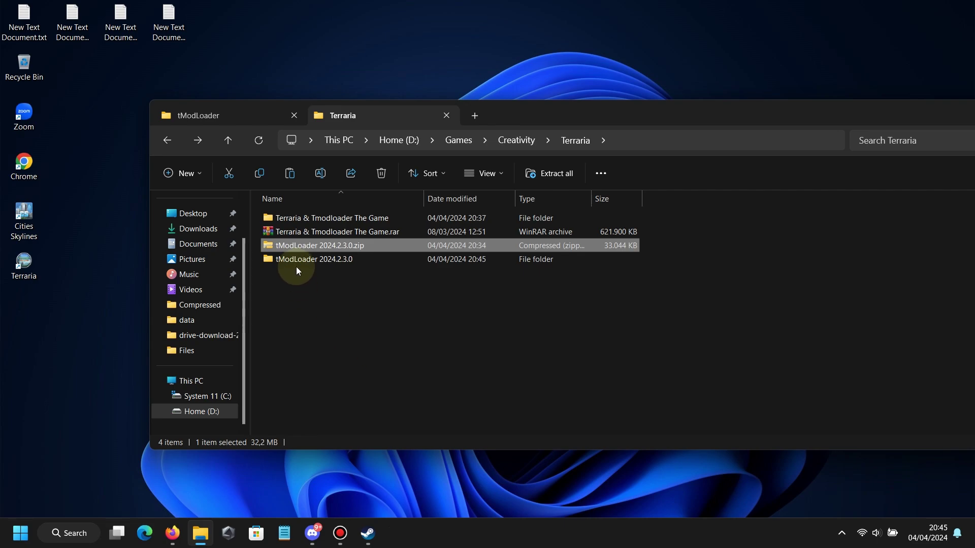
Step: Copy all files from the extracted tModLoader 2024.2.3.0 folder into C:\Games\tModLoader, replacing the files with the same names
{"action": "double_click", "coordinate": [297, 263]}
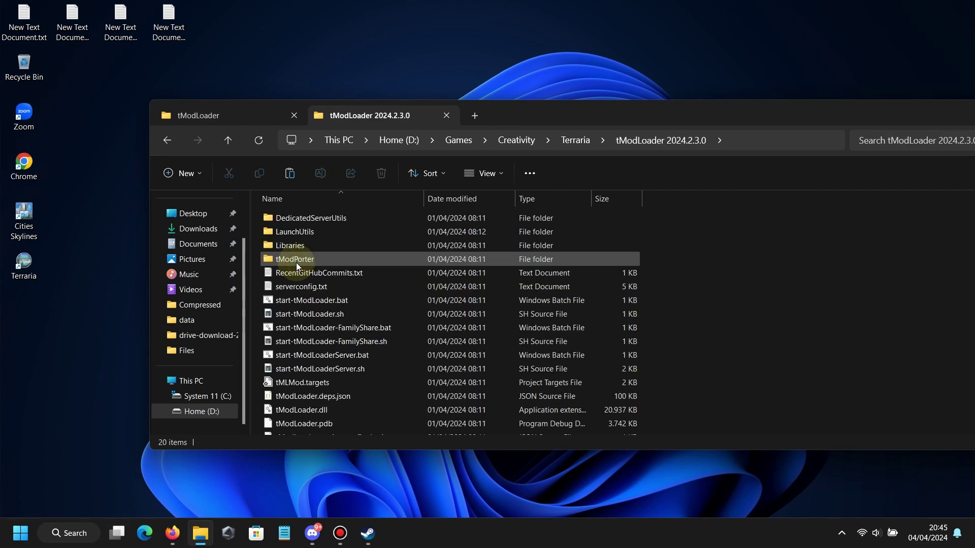
{"action": "key", "text": "ctrl+a"}
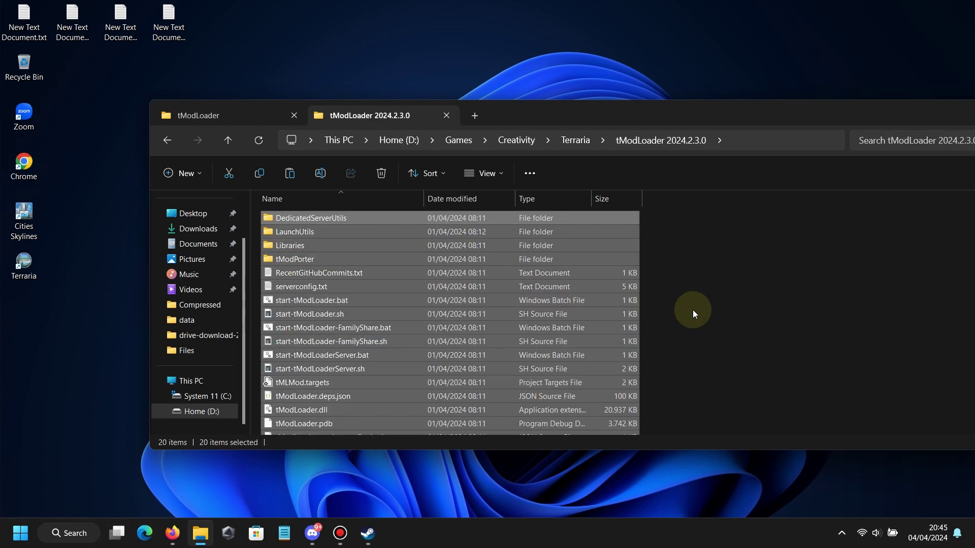
{"action": "scroll", "coordinate": [532, 331], "scroll_direction": "down", "scroll_amount": 1}
{"action": "left_click", "coordinate": [275, 120]}
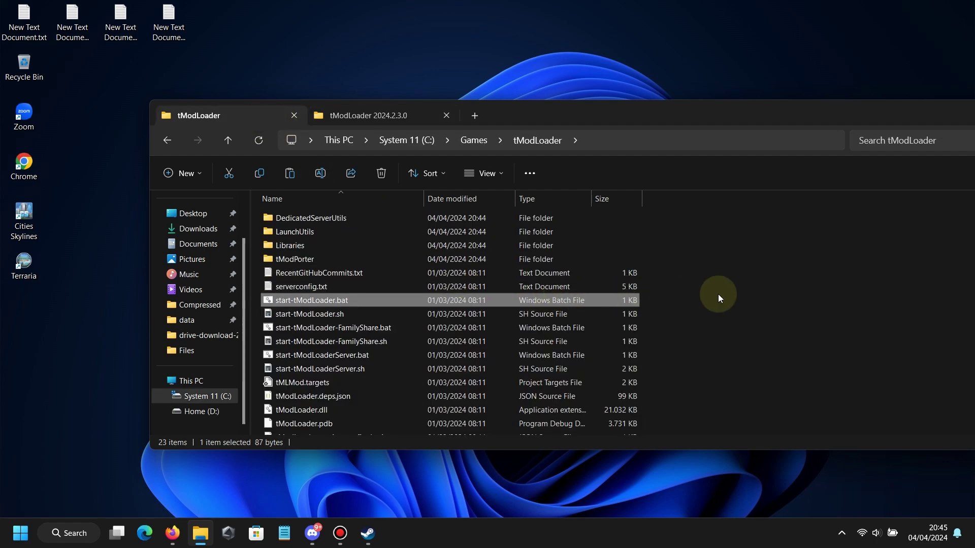
{"action": "left_click", "coordinate": [761, 294]}
{"action": "key", "text": "ctrl+v"}
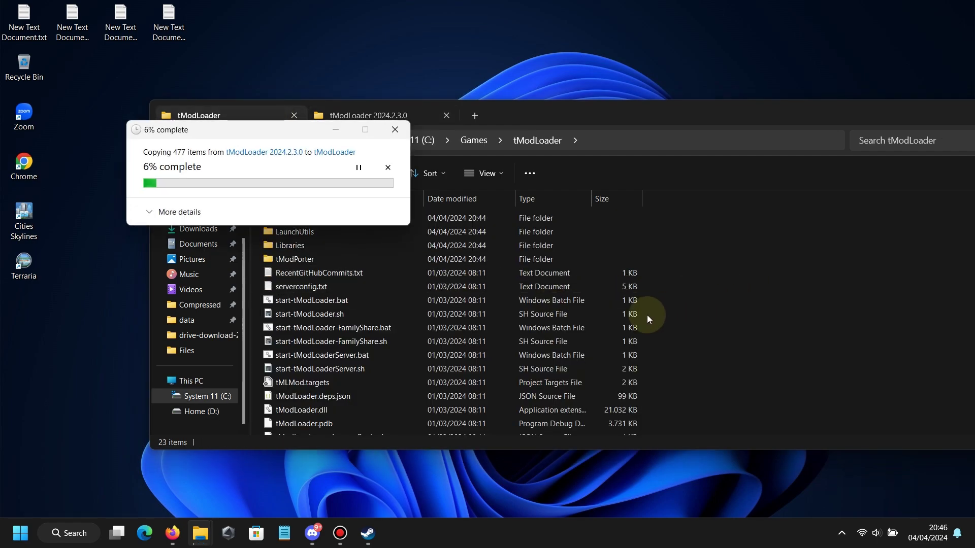
{"action": "left_click", "coordinate": [176, 202]}
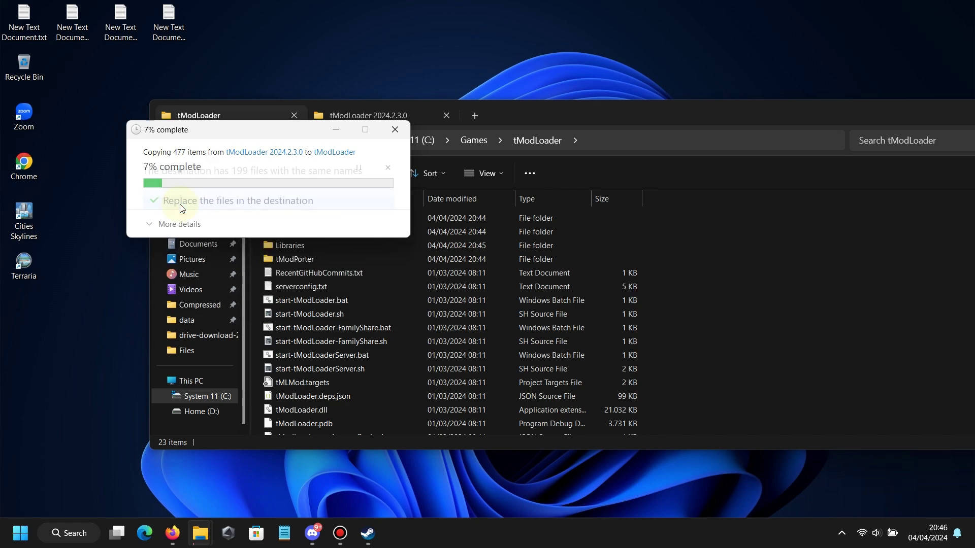
Step: Check the updated files in C:\Games\tModLoader and run start-tModLoader.bat
{"action": "scroll", "coordinate": [445, 330], "scroll_direction": "down", "scroll_amount": 2}
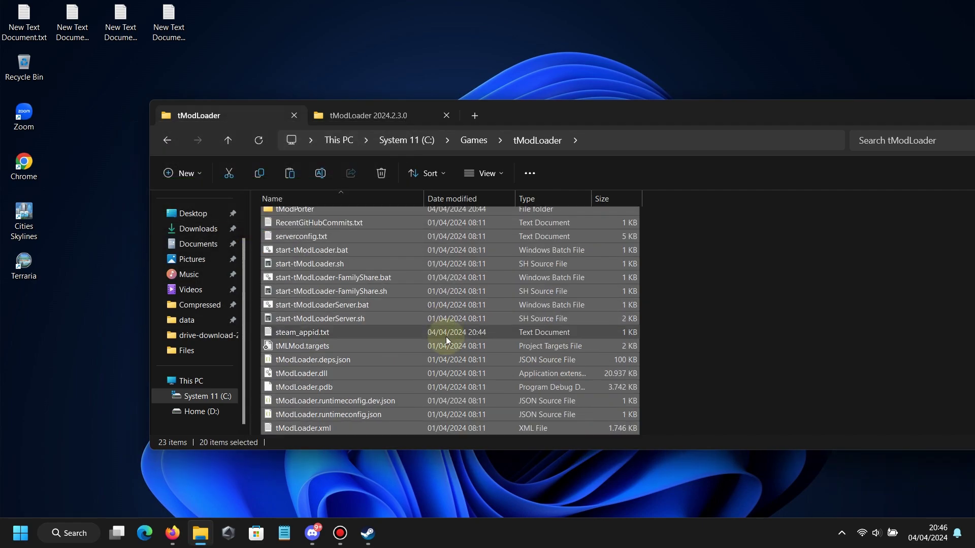
{"action": "scroll", "coordinate": [445, 336], "scroll_direction": "up", "scroll_amount": 3}
{"action": "left_click", "coordinate": [692, 264]}
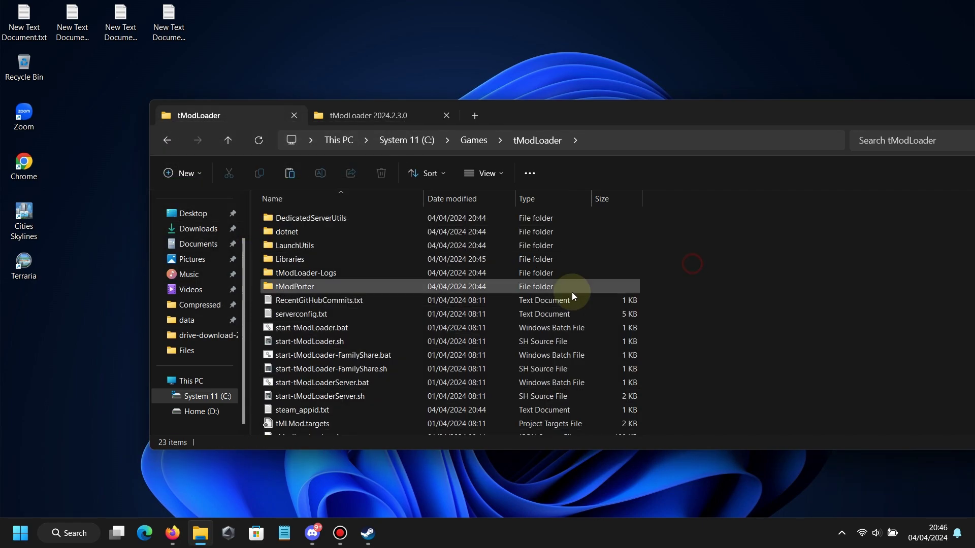
{"action": "double_click", "coordinate": [351, 329]}
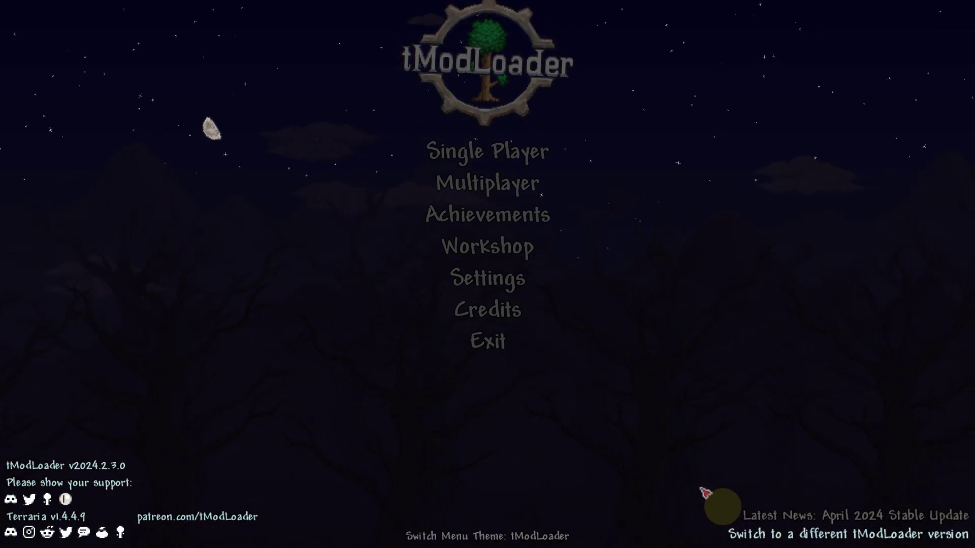
Step: Open the Workshop's mod download browser and look through the available mods
{"action": "left_click", "coordinate": [480, 247]}
{"action": "left_click", "coordinate": [448, 244]}
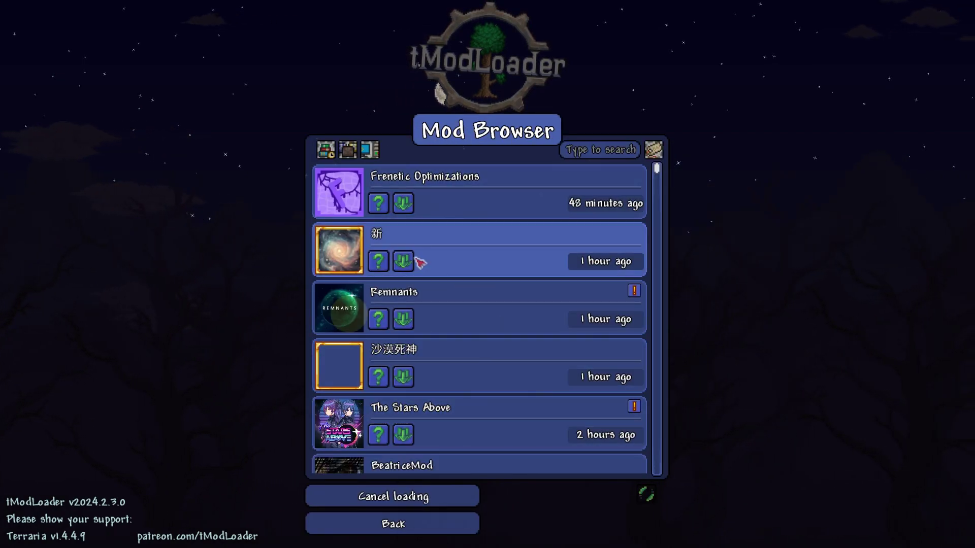
{"action": "scroll", "coordinate": [521, 350], "scroll_direction": "down", "scroll_amount": 20}
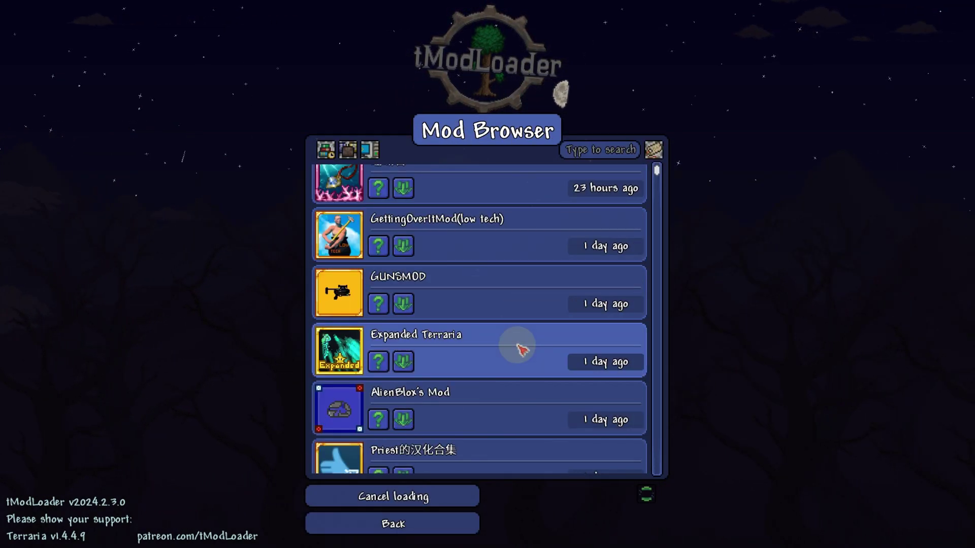
{"action": "scroll", "coordinate": [522, 349], "scroll_direction": "down", "scroll_amount": 8}
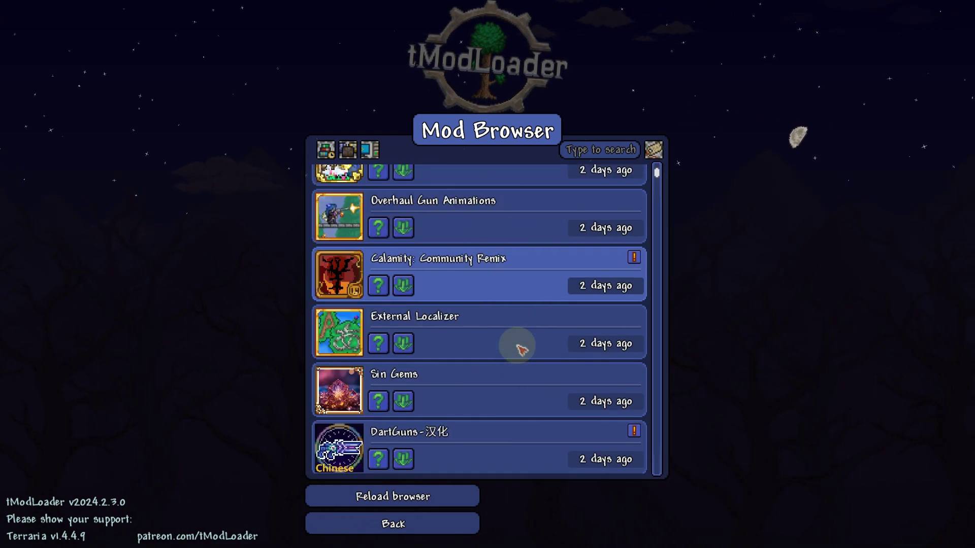
{"action": "scroll", "coordinate": [521, 349], "scroll_direction": "down", "scroll_amount": 15}
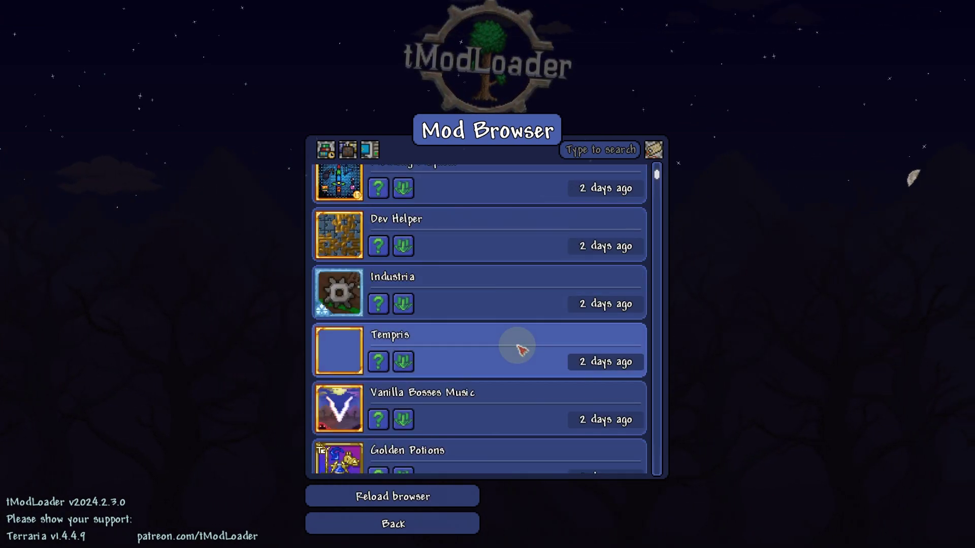
{"action": "scroll", "coordinate": [542, 305], "scroll_direction": "down", "scroll_amount": 5}
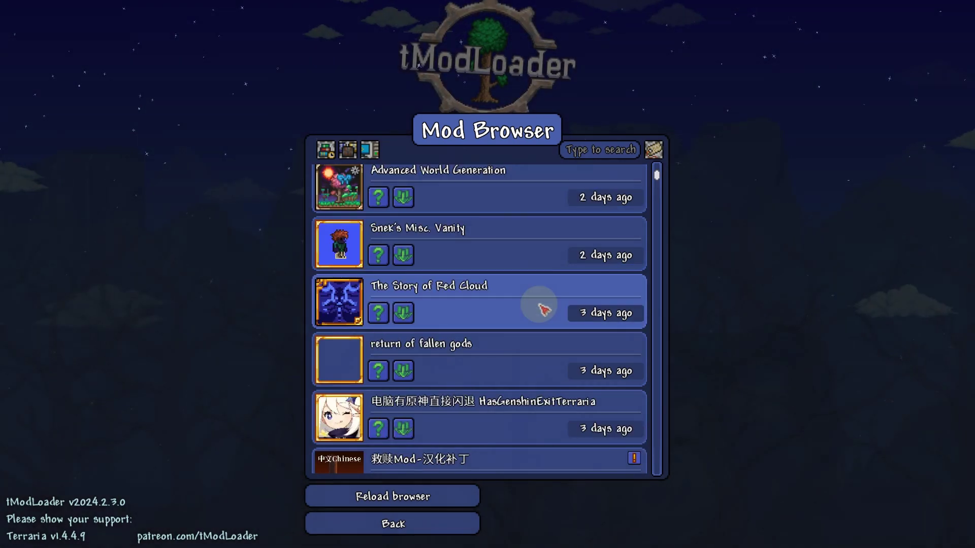
{"action": "scroll", "coordinate": [542, 308], "scroll_direction": "up", "scroll_amount": 5}
Step: Search the mod browser for "cala" and download Calamity Overhaul with its dependencies
{"action": "left_click", "coordinate": [605, 154]}
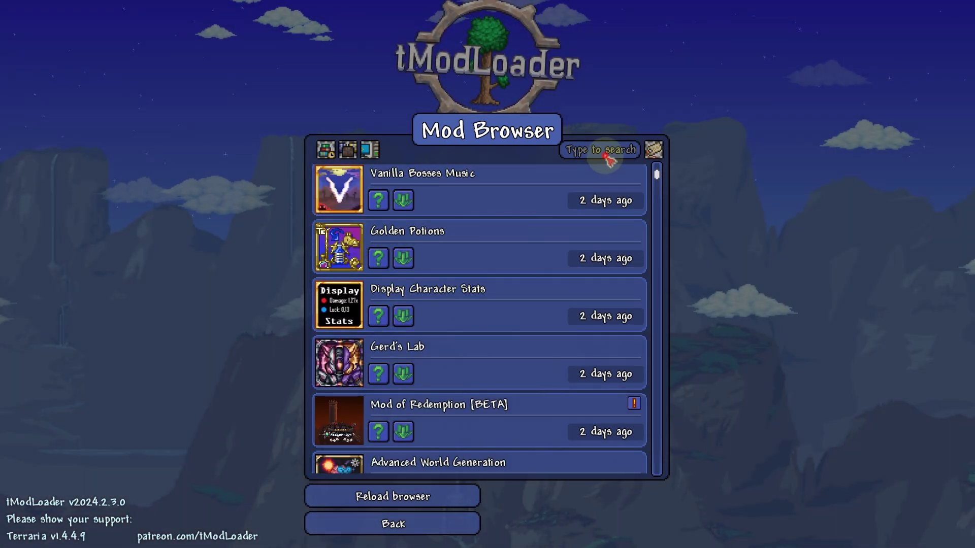
{"action": "type", "text": "calal"}
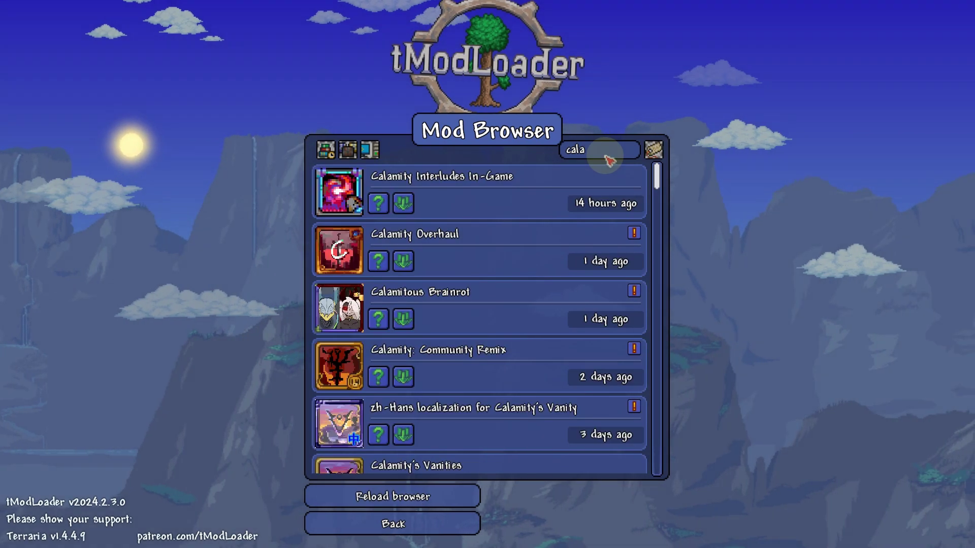
{"action": "left_click", "coordinate": [404, 261]}
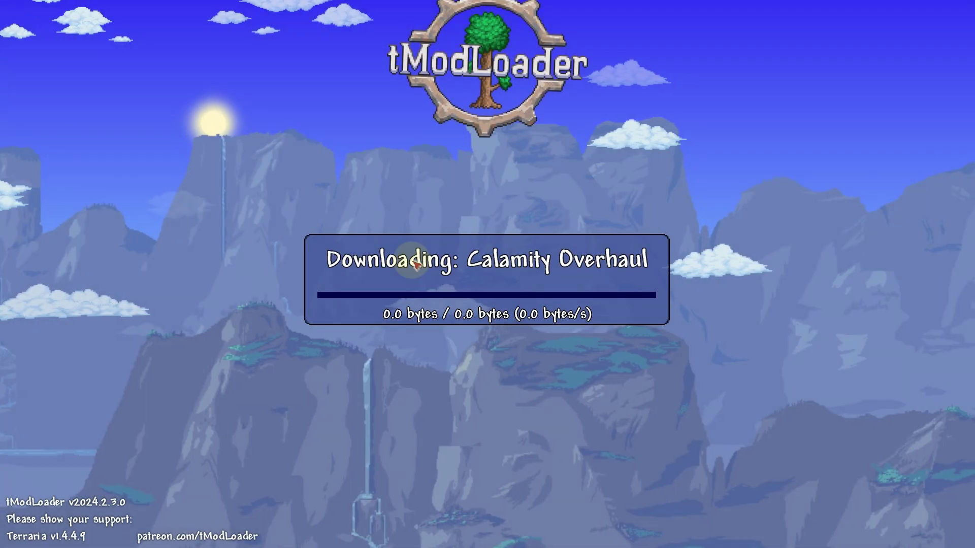